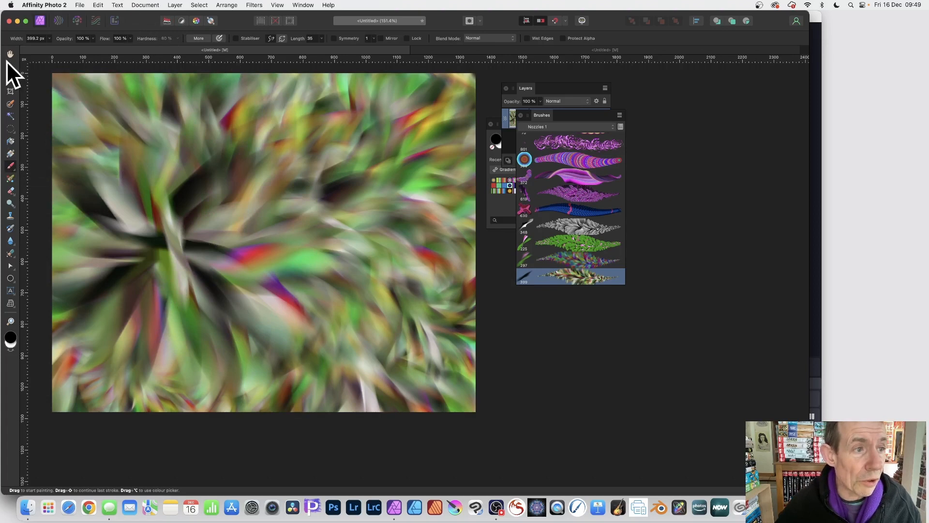
Delete the existing painted layer and add a new empty pixel layer
left_click(9, 65)
key("Delete")
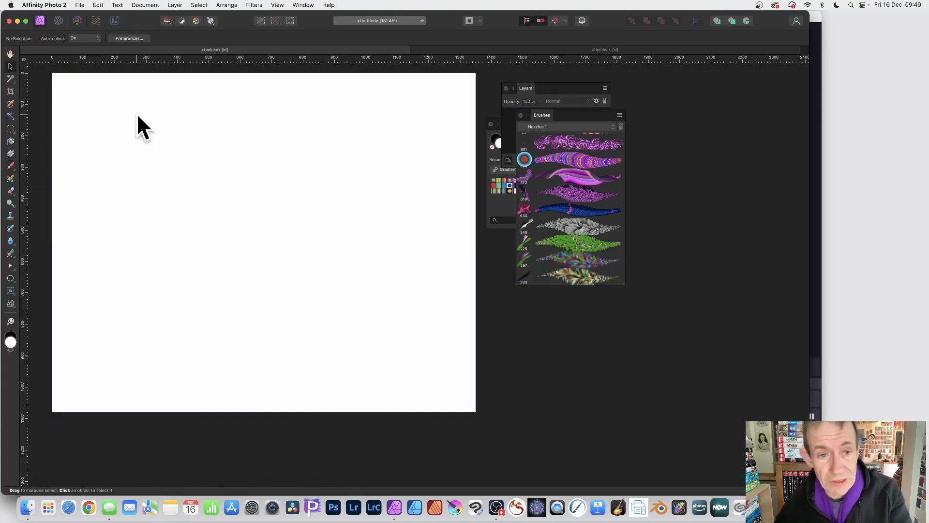
left_click(175, 5)
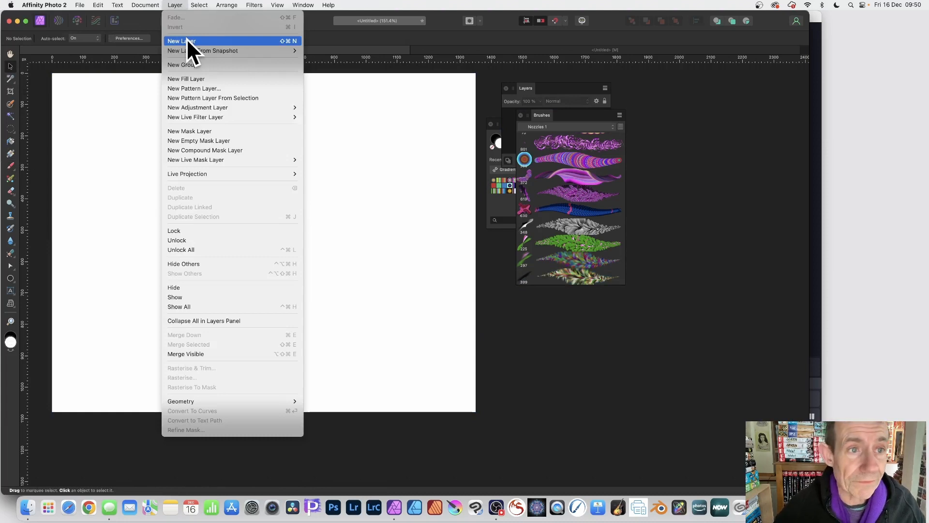
left_click(186, 41)
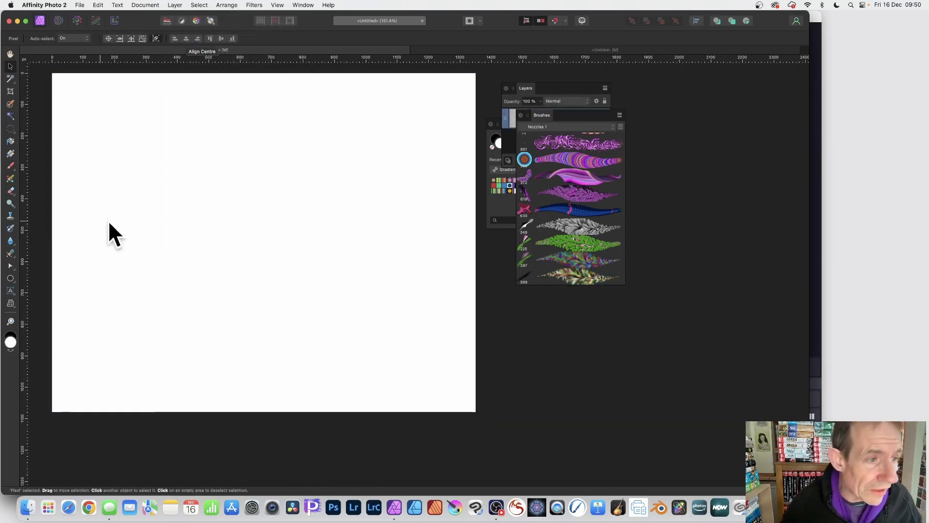
Draw a diagonal linear gradient from upper left to lower right on the new layer and apply the black-blue-red-green-red-white swatch from Gradients
left_click(11, 154)
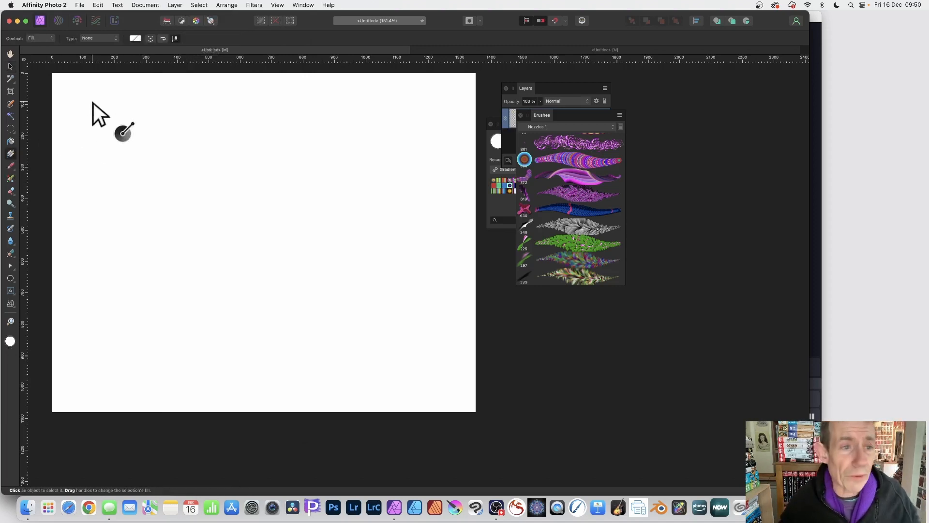
left_click_drag(94, 93, 447, 323)
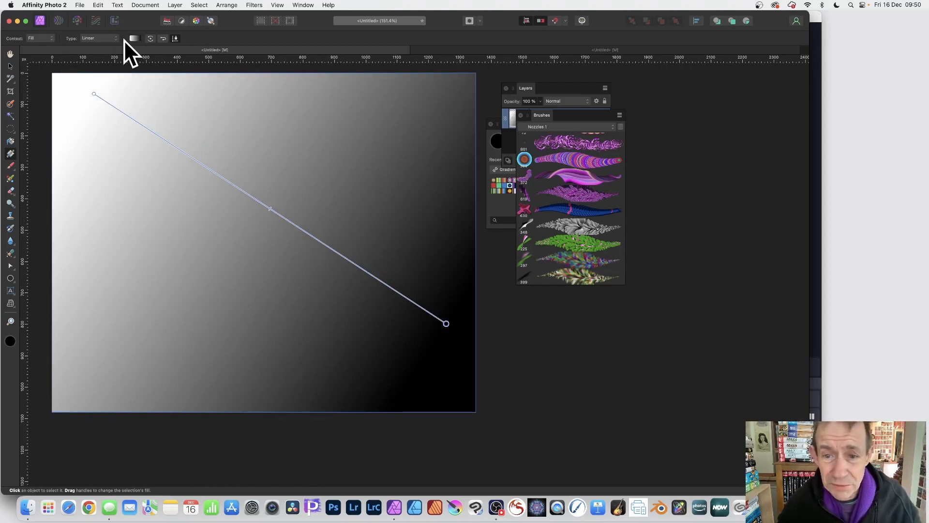
left_click_drag(537, 88, 631, 96)
left_click_drag(510, 123, 507, 96)
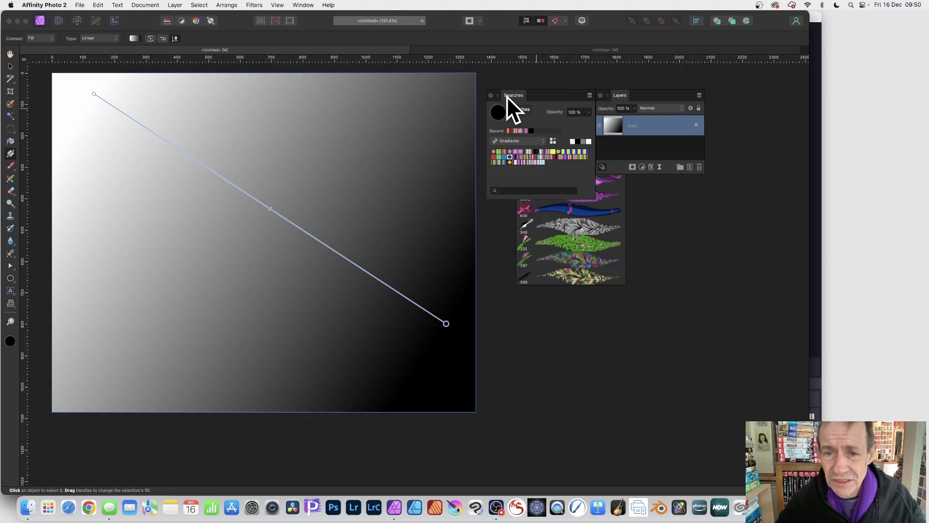
left_click(525, 142)
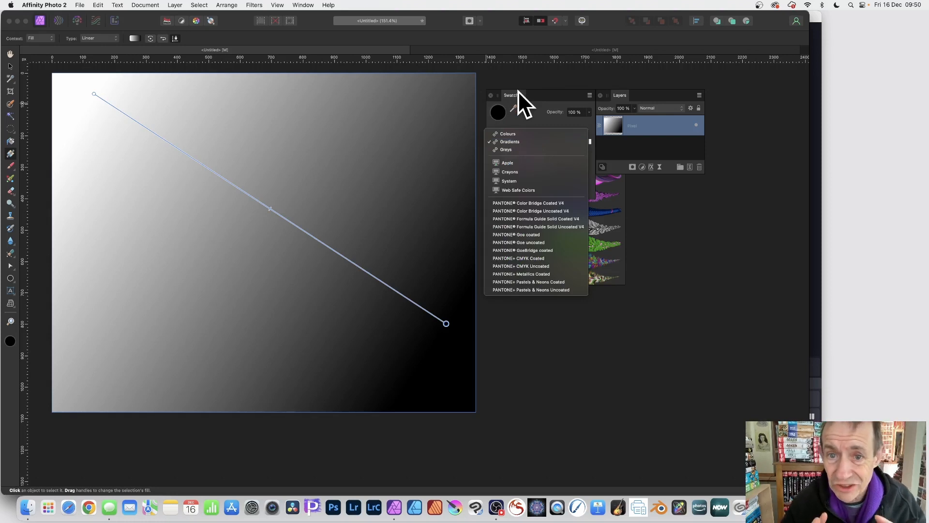
left_click(505, 142)
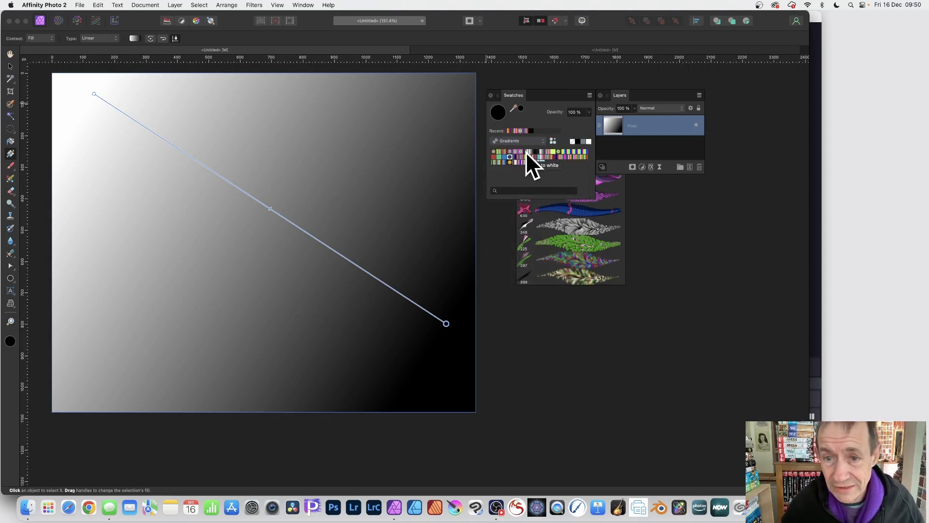
left_click(554, 157)
left_click(561, 157)
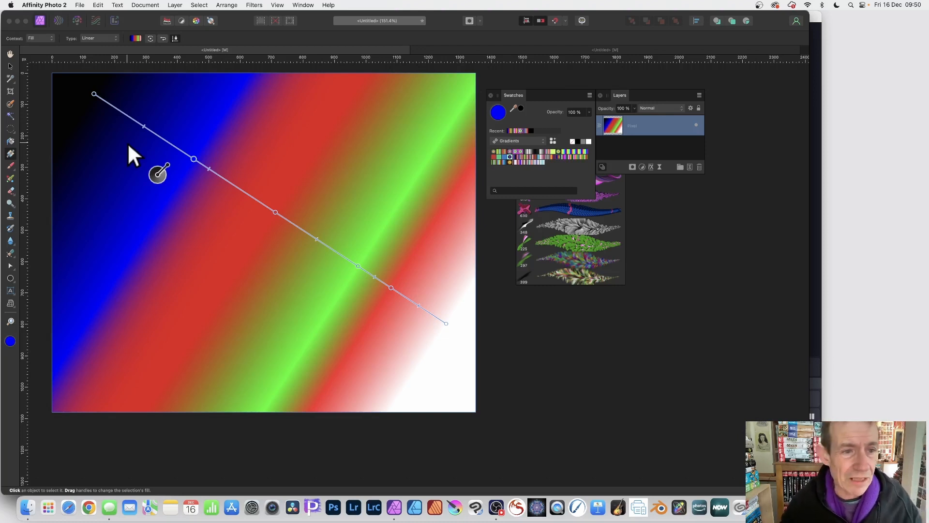
scroll(128, 145, "right", 2)
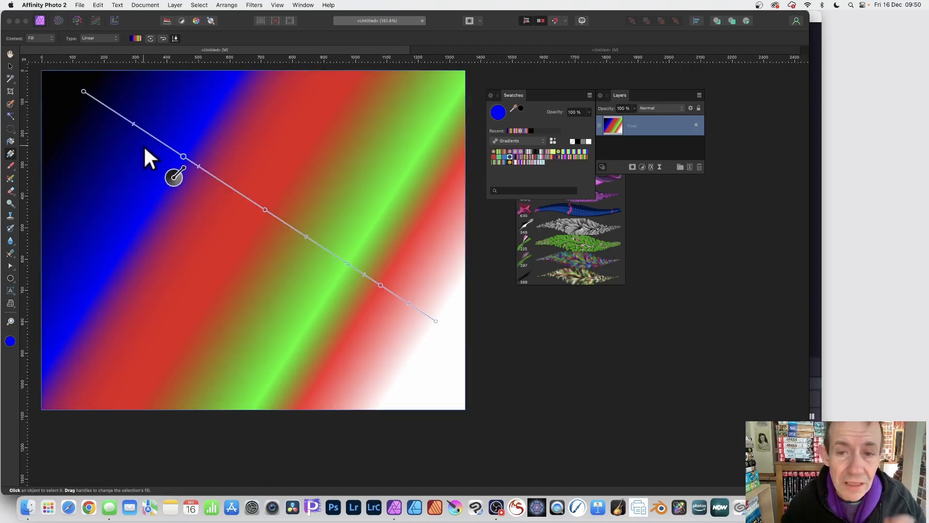
Move the Swatches and Layers panels apart and add a mask to the gradient-filled Pixel layer
mouse_move(514, 96)
left_mouse_down()
mouse_move(719, 220)
mouse_move(696, 240)
mouse_move(623, 232)
left_mouse_up()
mouse_move(681, 209)
left_mouse_down()
mouse_move(679, 176)
mouse_move(594, 104)
mouse_move(498, 84)
left_mouse_up()
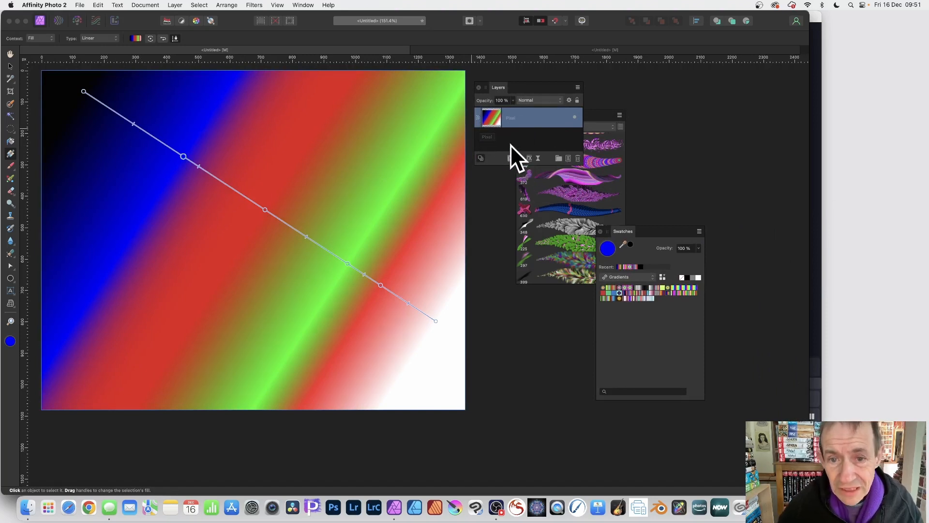
left_click(510, 158)
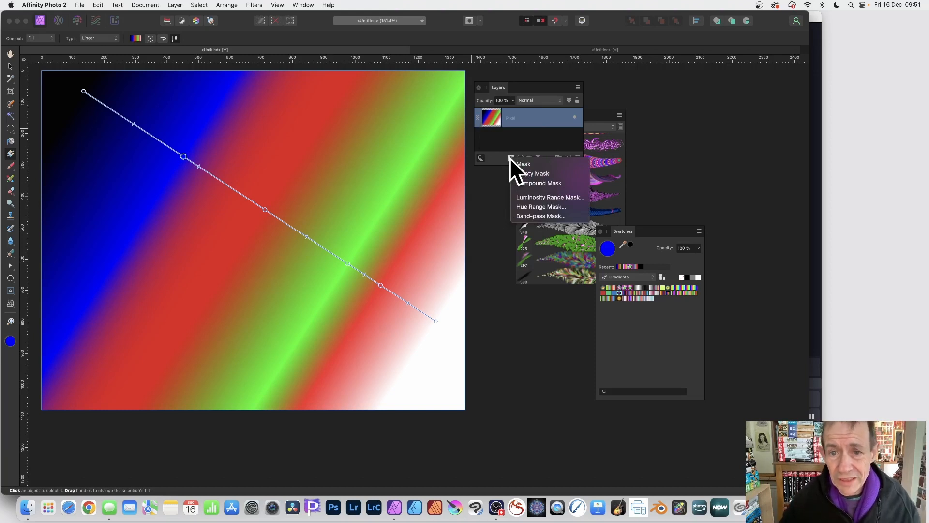
left_click(533, 164)
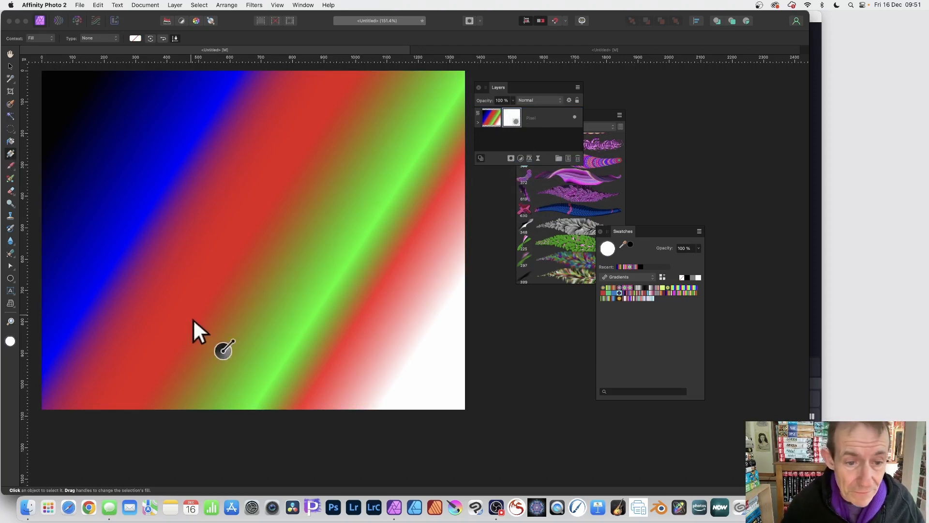
Draw a white-to-black linear gradient on the mask and swing its black end to the canvas's upper-left area
left_click_drag(195, 328, 366, 161)
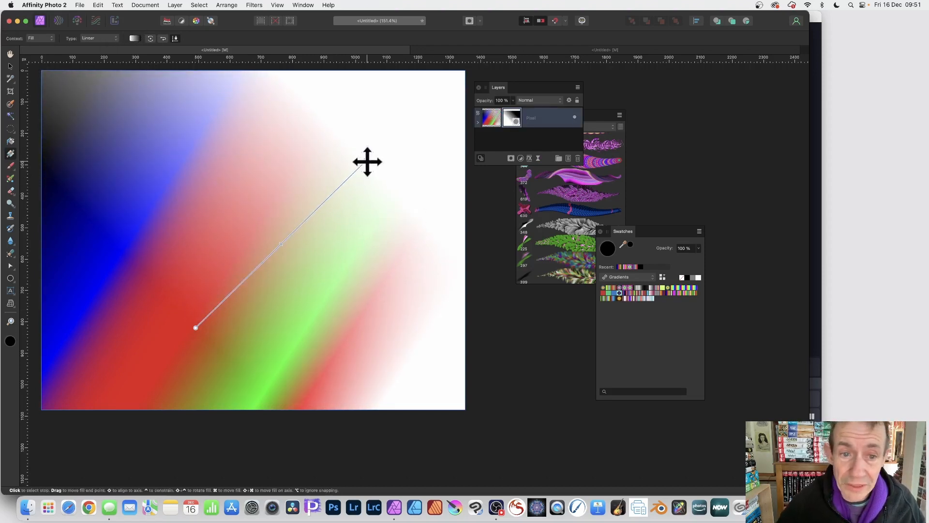
left_click_drag(367, 161, 346, 174)
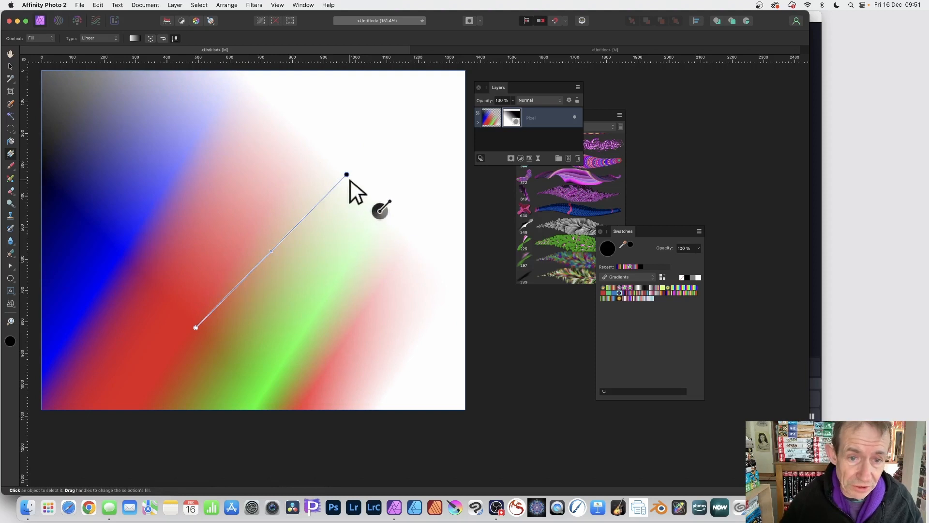
left_click_drag(347, 174, 132, 137)
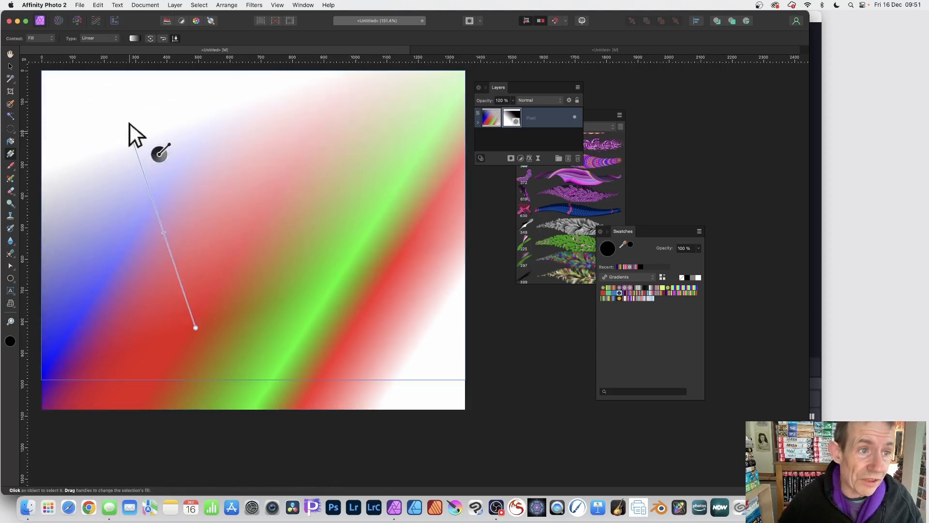
Try the Elliptical gradient type on the mask and set it back to Linear
left_click(97, 41)
left_click(94, 46)
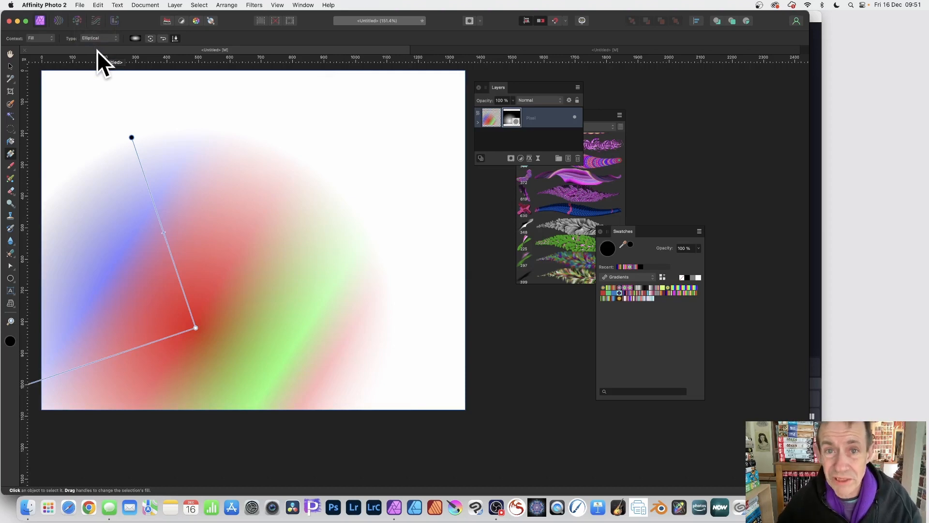
left_click(101, 38)
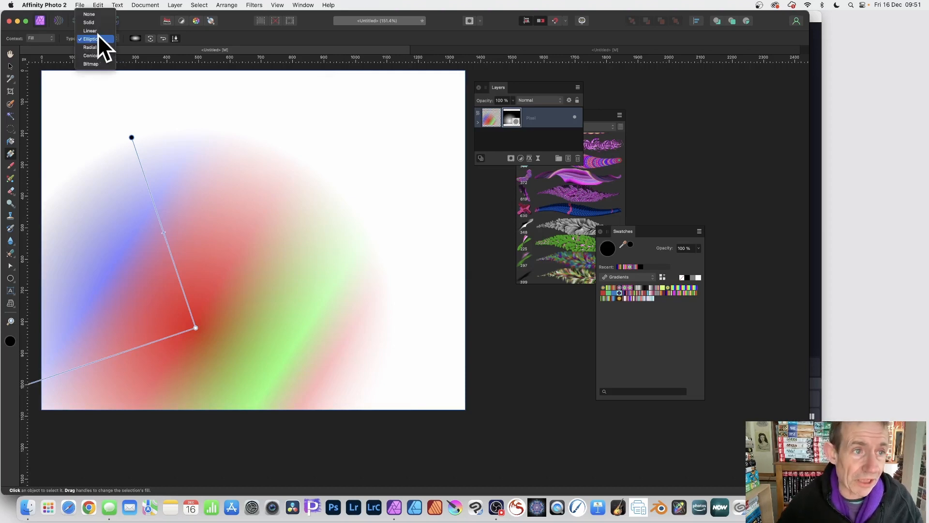
left_click(100, 32)
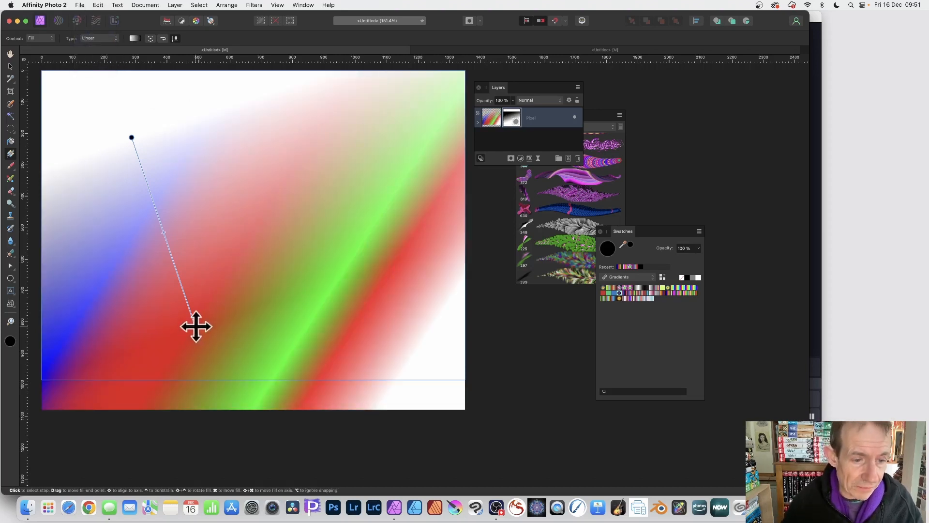
Reposition both ends of the mask gradient so the colours fade out diagonally and only the canvas's lower-left half shows
left_click_drag(196, 326, 46, 311)
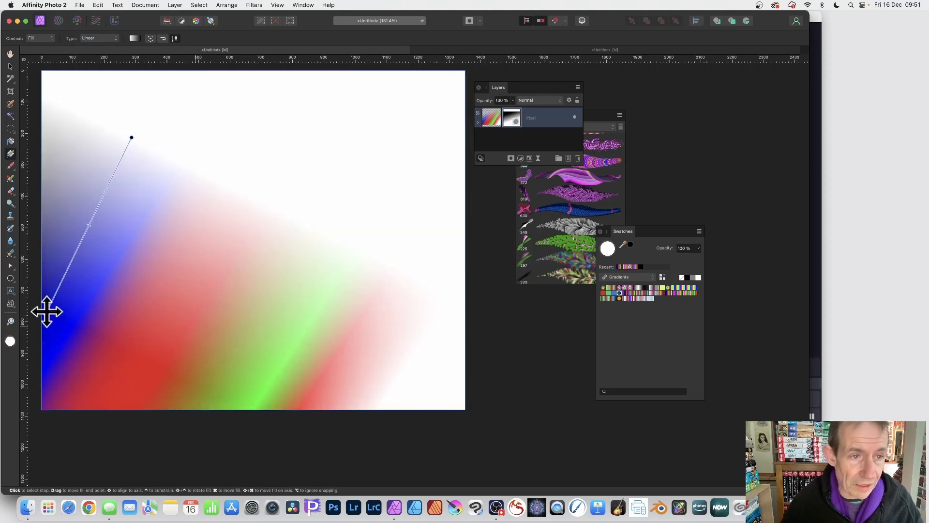
left_click_drag(131, 138, 200, 198)
left_click_drag(46, 312, 100, 303)
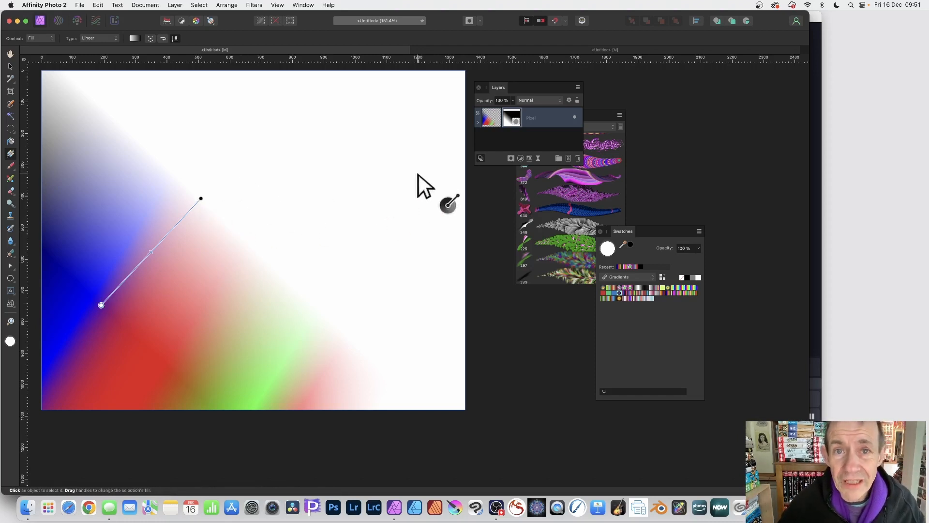
Expand the Pixel layer to list its nested mask and make the Layers panel taller
left_click(492, 115)
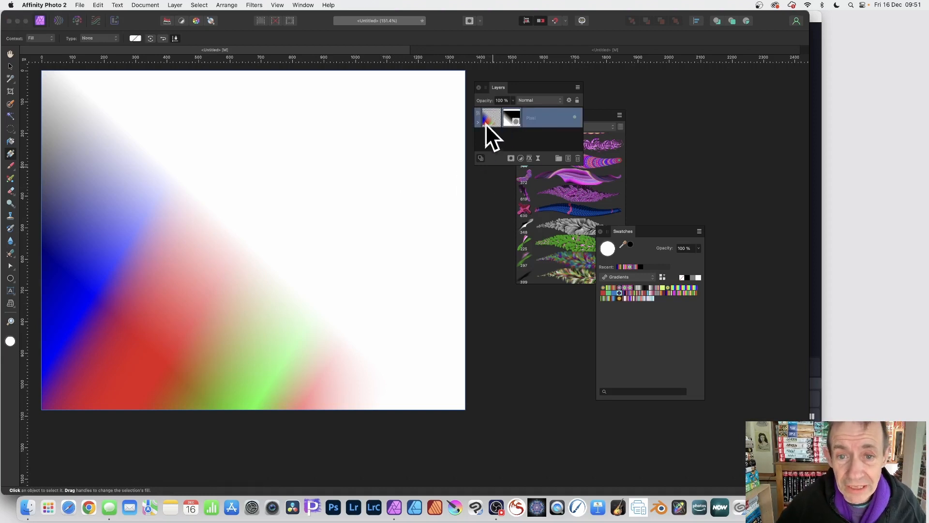
left_click(478, 122)
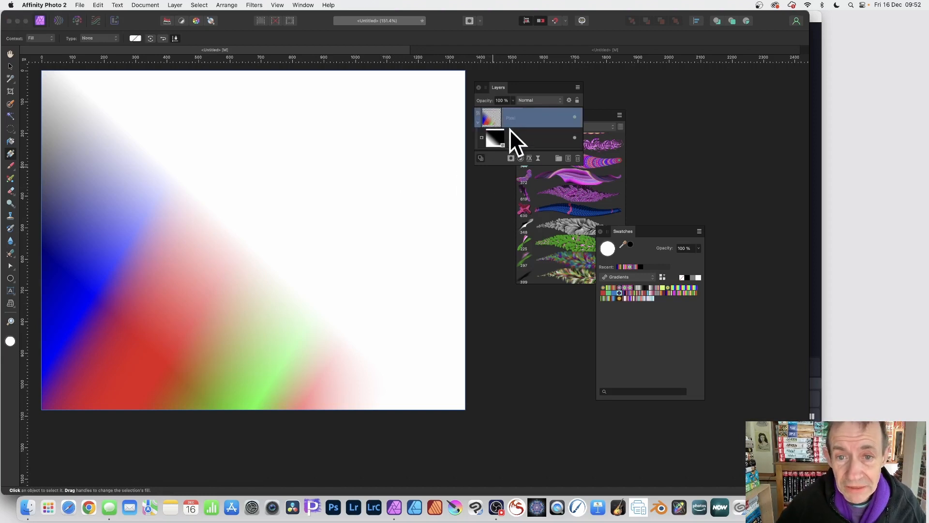
left_click(492, 164)
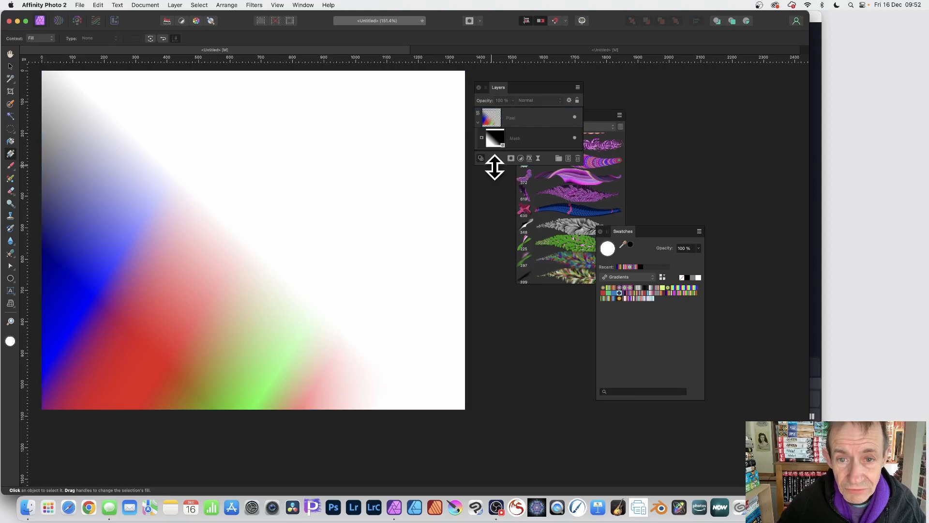
left_click_drag(493, 165, 493, 199)
Add a Mesh Warp live filter layer to the Pixel layer
left_click(494, 117)
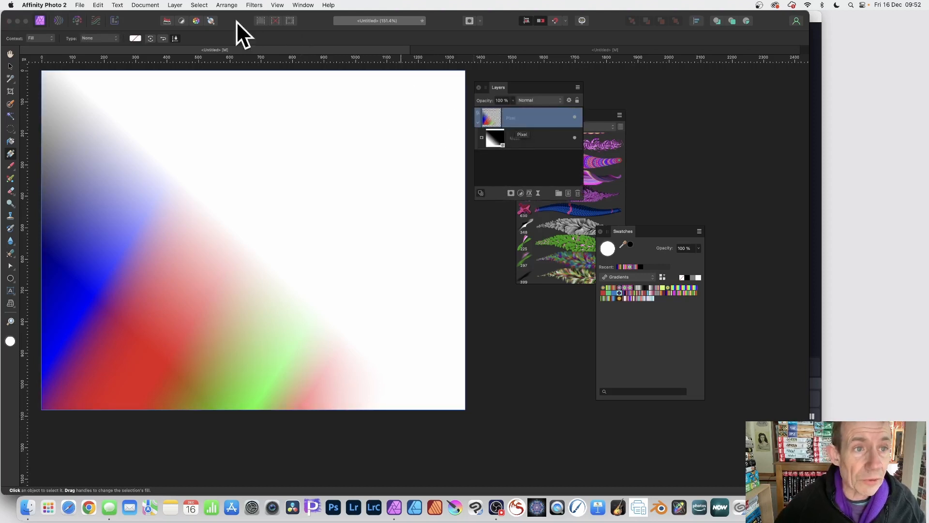
left_click(176, 5)
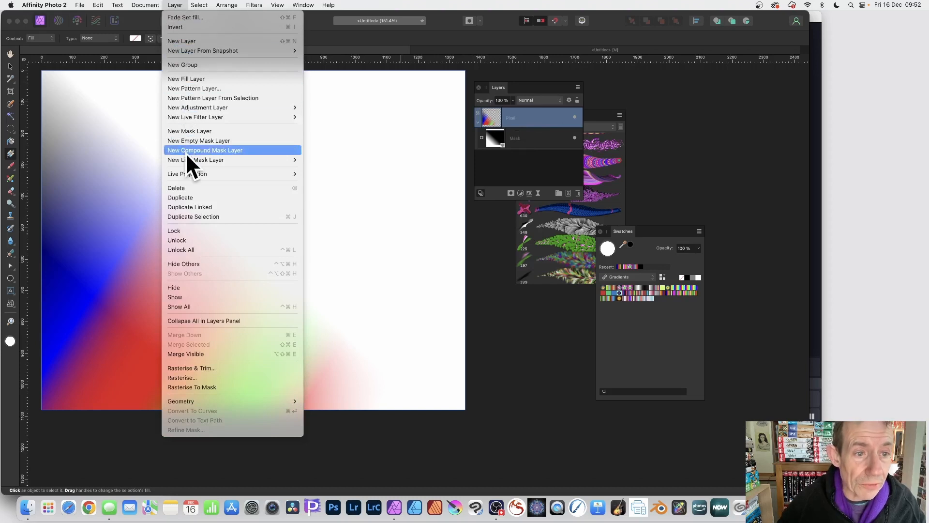
mouse_move(199, 121)
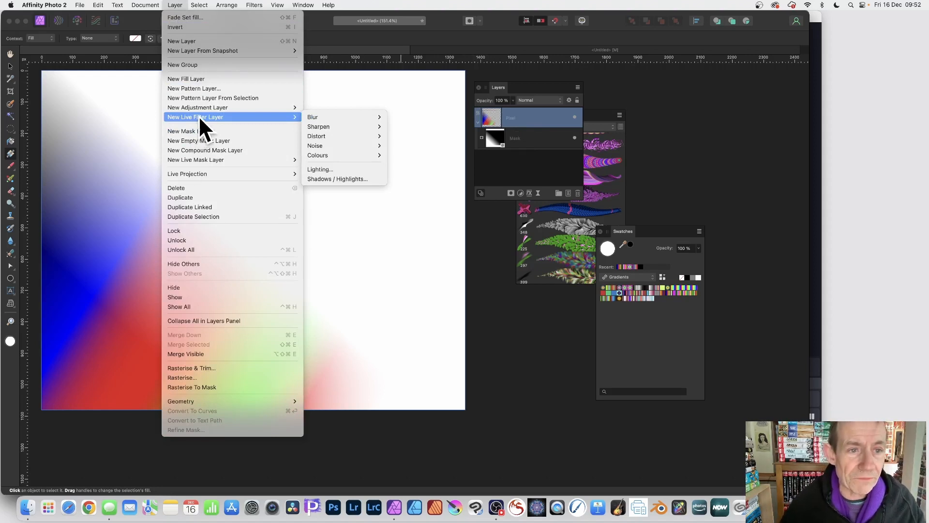
mouse_move(331, 137)
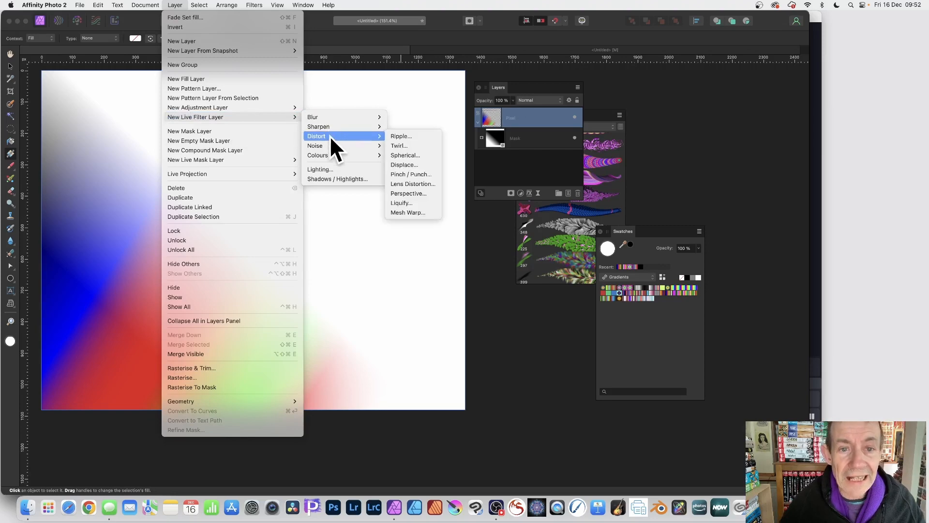
left_click(431, 215)
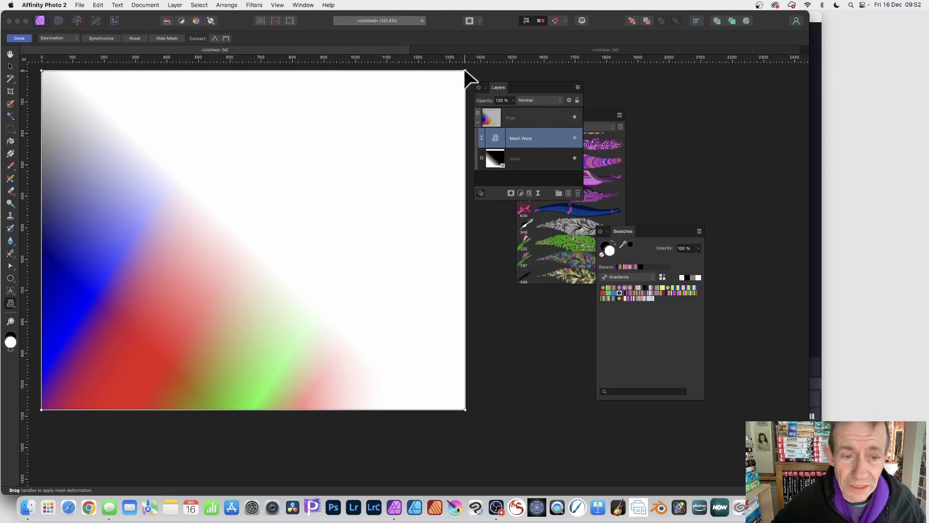
Pull the four mesh corners inward and adjust a curve handle to bend the gradient into a curved diagonal leaf shape, and apply the warp
left_click_drag(465, 71, 379, 162)
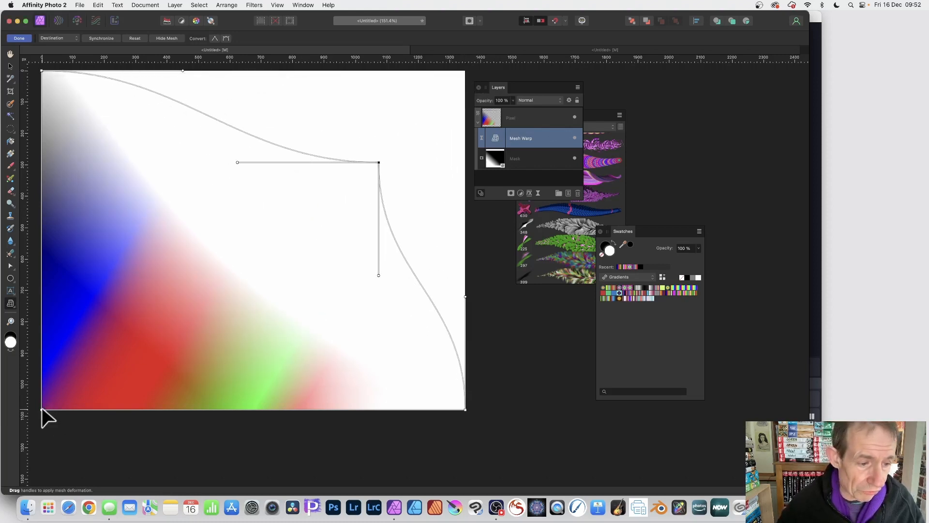
left_click_drag(42, 410, 189, 293)
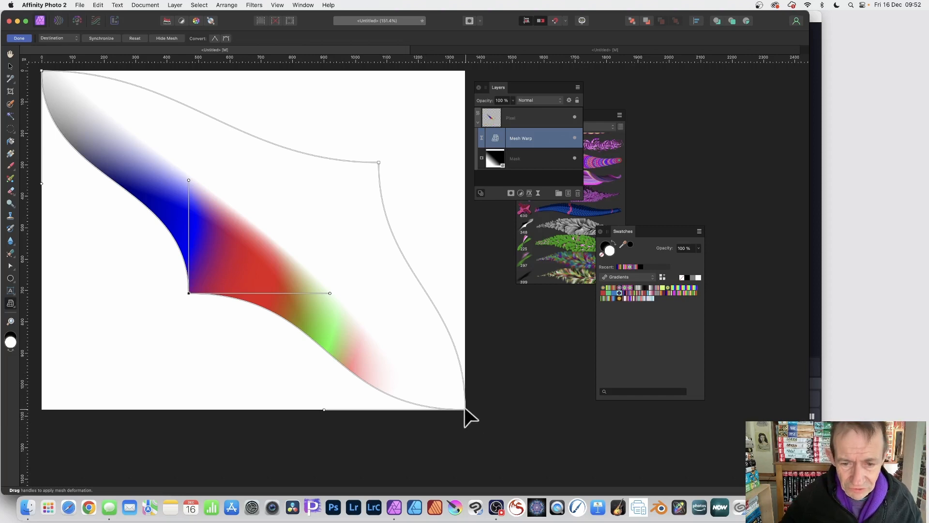
left_click_drag(464, 409, 459, 400)
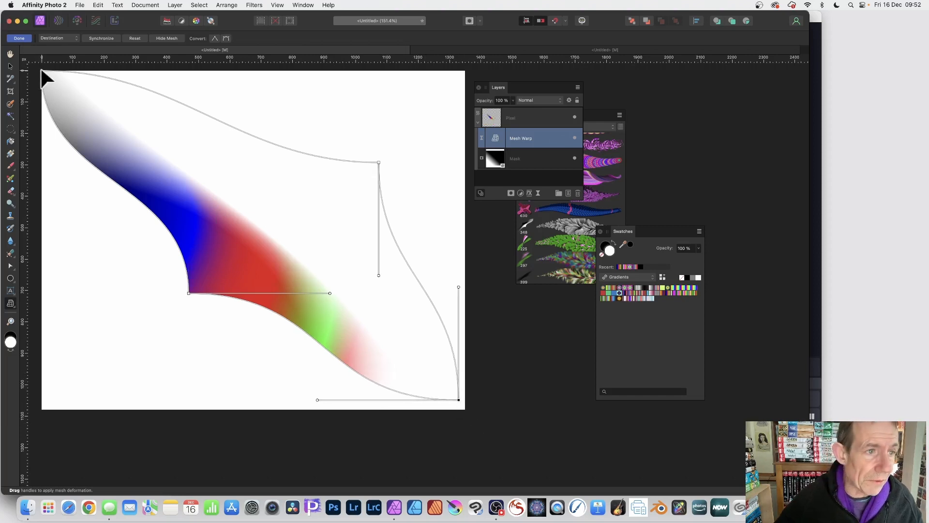
left_click_drag(41, 70, 73, 86)
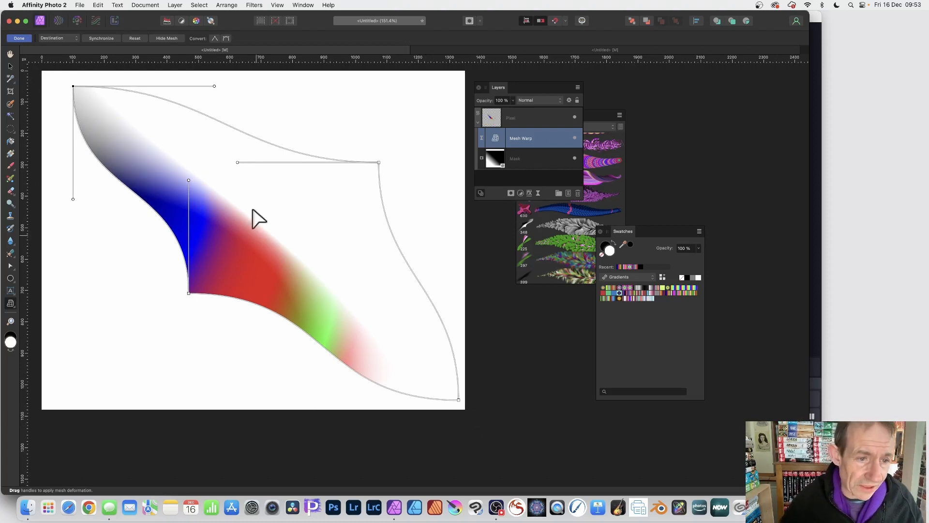
left_click_drag(188, 179, 174, 163)
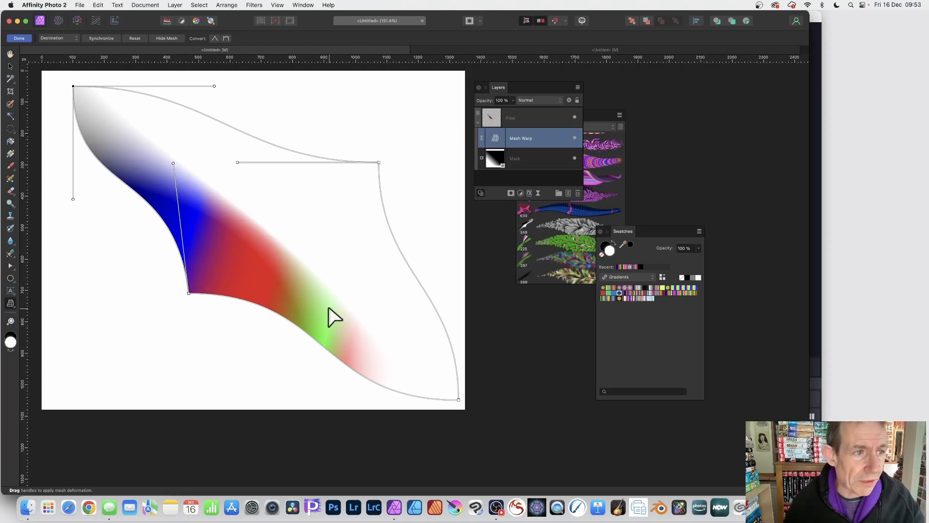
left_click(19, 38)
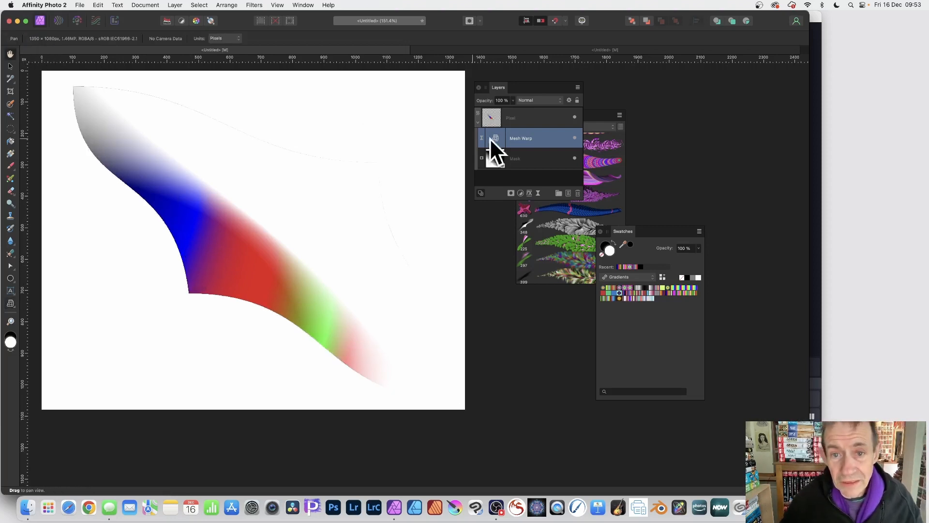
Select the Pixel layer and rasterise it so its mesh warp and mask are baked in
left_click(504, 117)
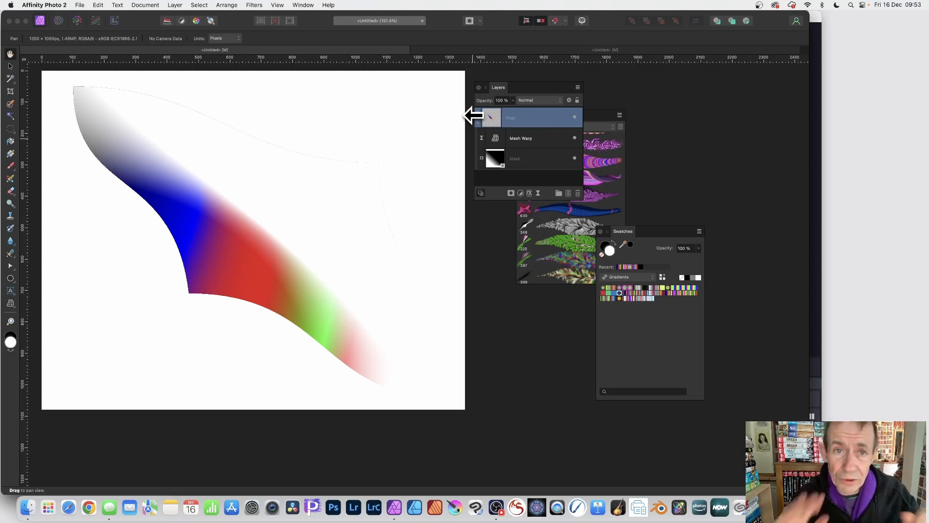
left_click(303, 5)
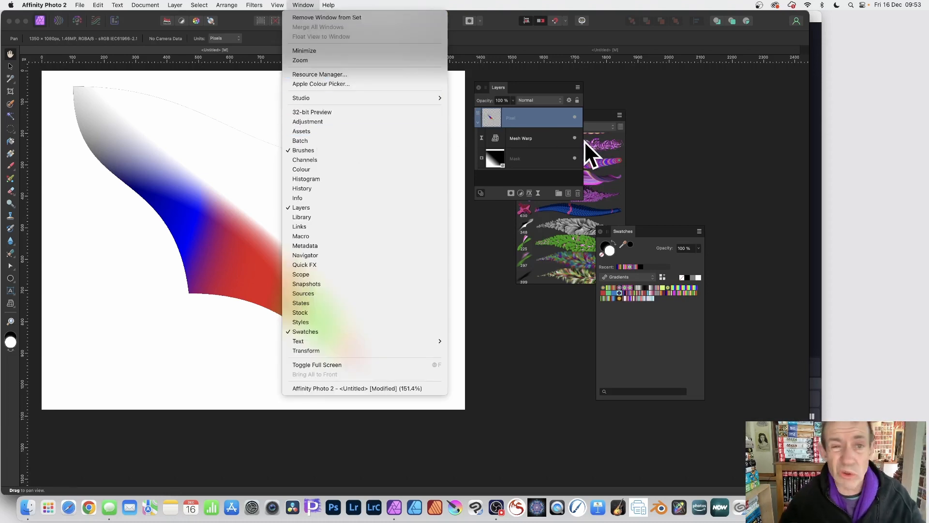
left_click(615, 86)
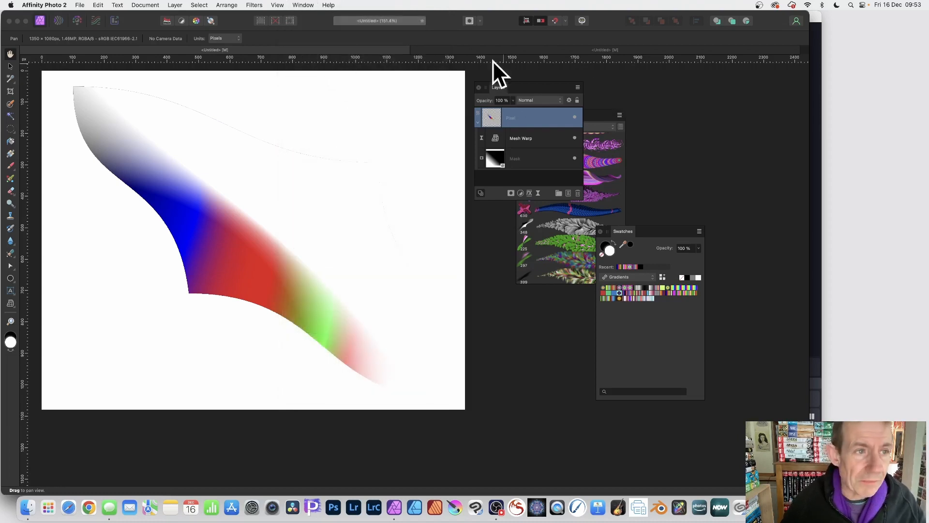
left_click(175, 4)
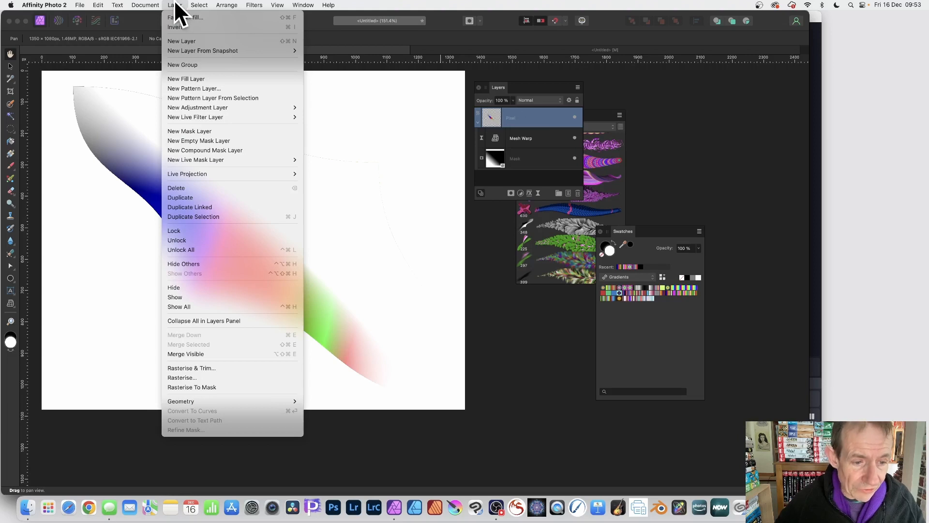
left_click(193, 376)
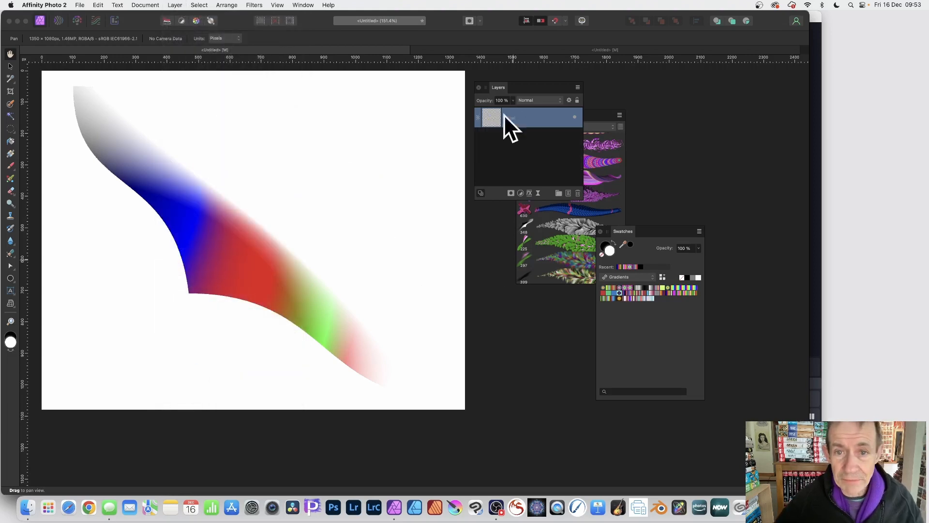
Scale the rasterised shape down proportionally and move it towards the middle of the canvas
left_click(10, 66)
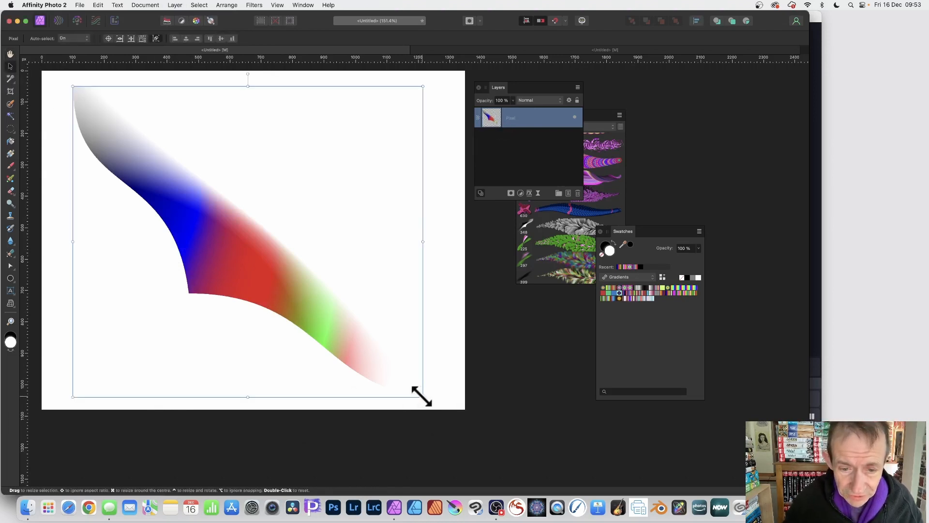
left_click_drag(422, 396, 373, 351)
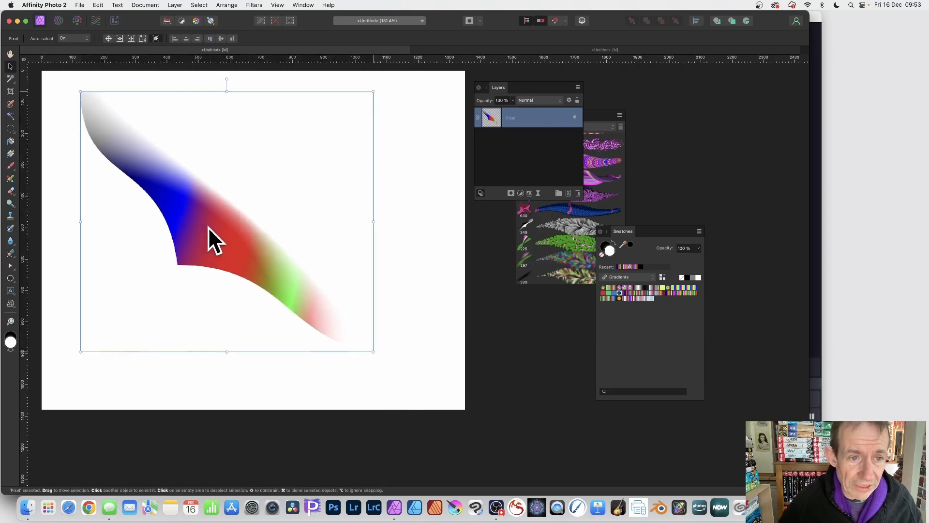
left_click_drag(208, 227, 232, 241)
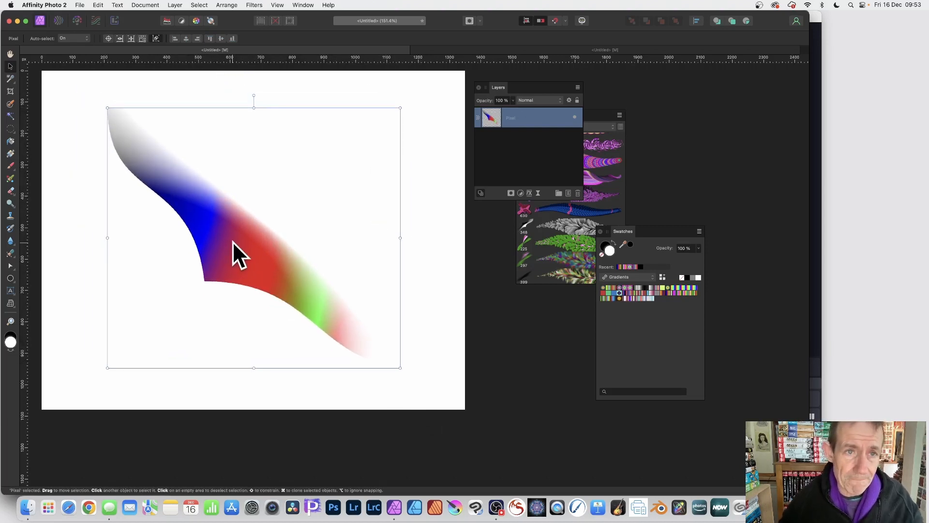
Apply a Motion Blur to the shape with a radius of 93.3 px, rotated to follow its diagonal
left_click(262, 4)
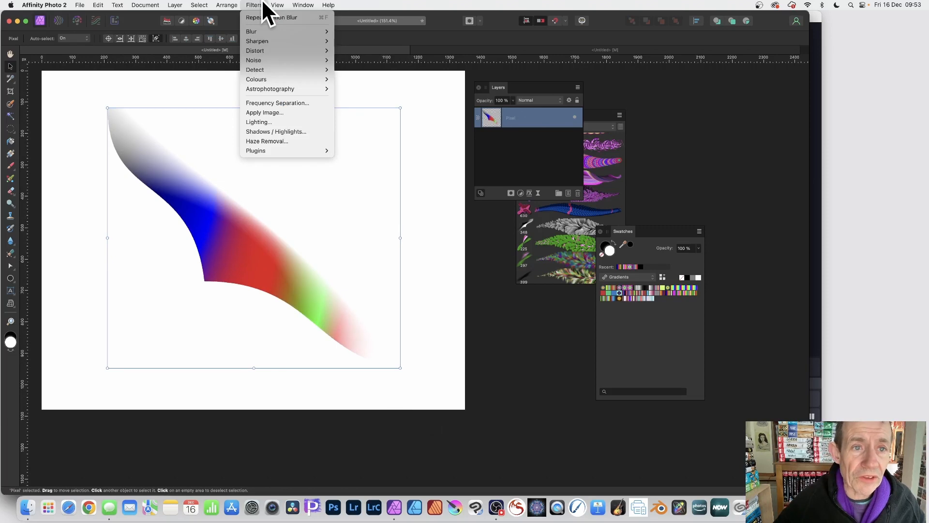
mouse_move(258, 32)
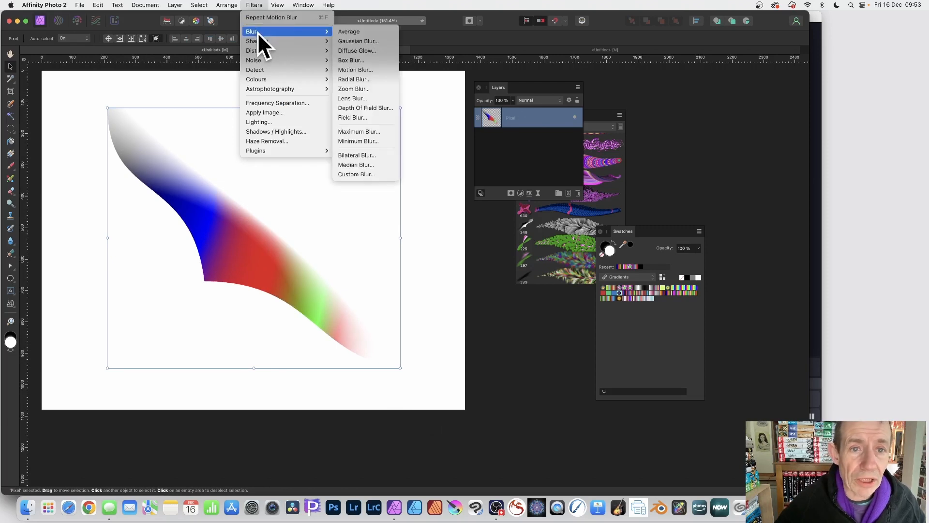
left_click(373, 70)
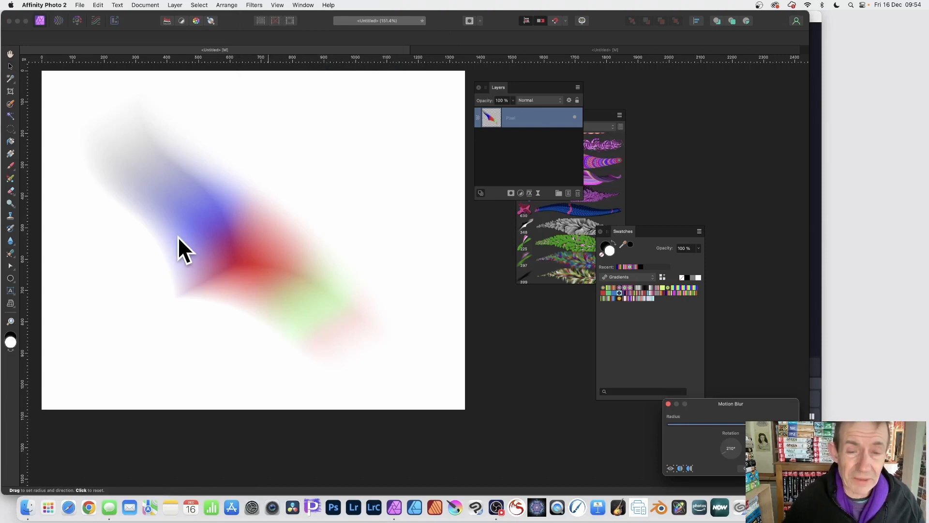
mouse_move(199, 238)
left_mouse_down()
mouse_move(193, 251)
mouse_move(203, 235)
mouse_move(162, 214)
mouse_move(197, 242)
mouse_move(164, 228)
mouse_move(260, 264)
left_mouse_up()
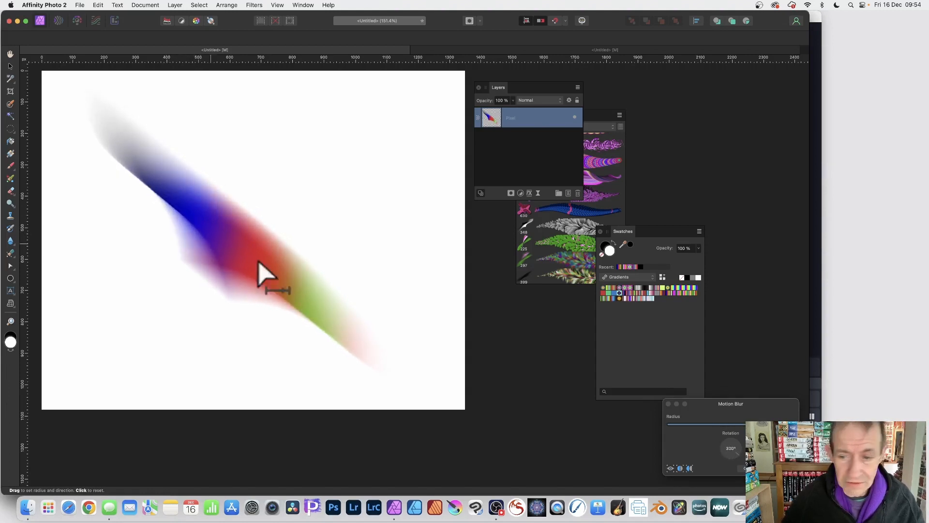
mouse_move(754, 405)
left_mouse_down()
mouse_move(503, 292)
mouse_move(440, 229)
left_mouse_up()
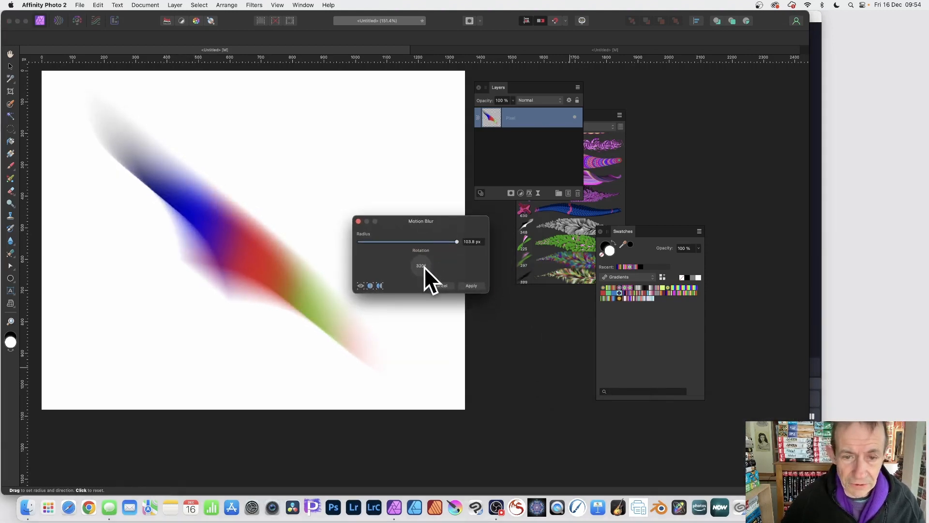
left_click_drag(424, 266, 427, 270)
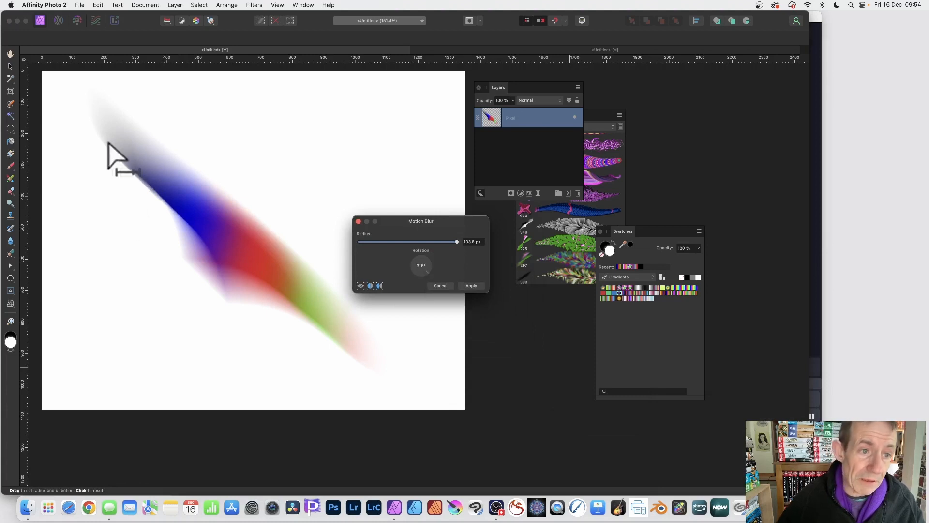
mouse_move(114, 155)
left_mouse_down()
mouse_move(145, 170)
mouse_move(108, 132)
left_mouse_up()
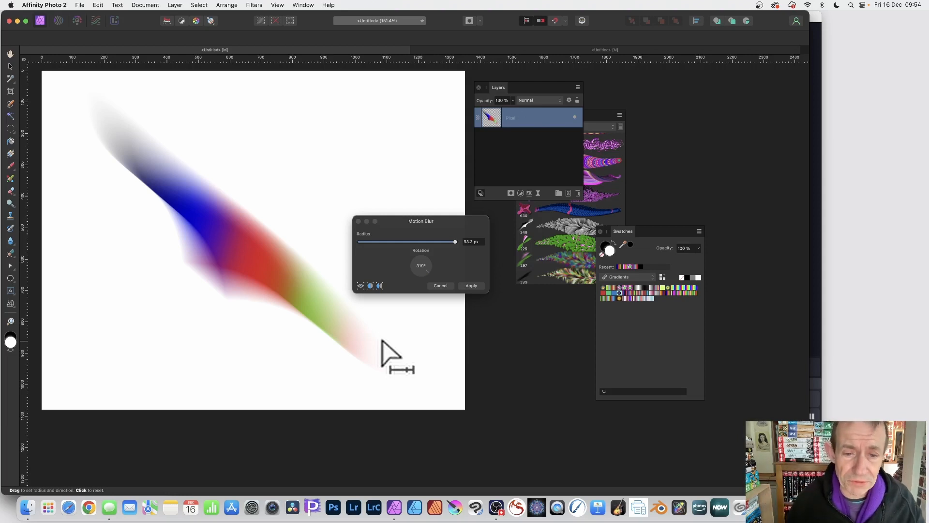
left_click(472, 286)
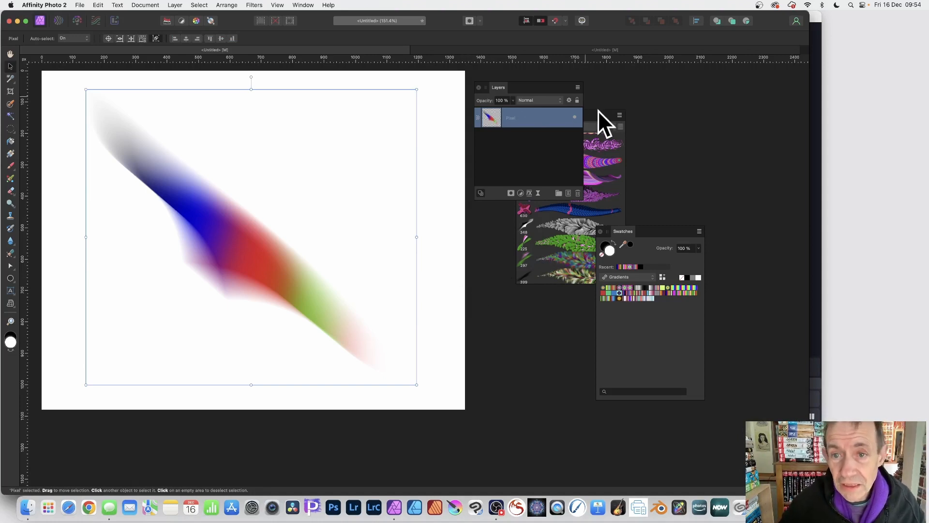
Create a new brush from the selected shape in the Nozzles 1 category, and delete the artwork from the canvas
left_click_drag(598, 111, 466, 91)
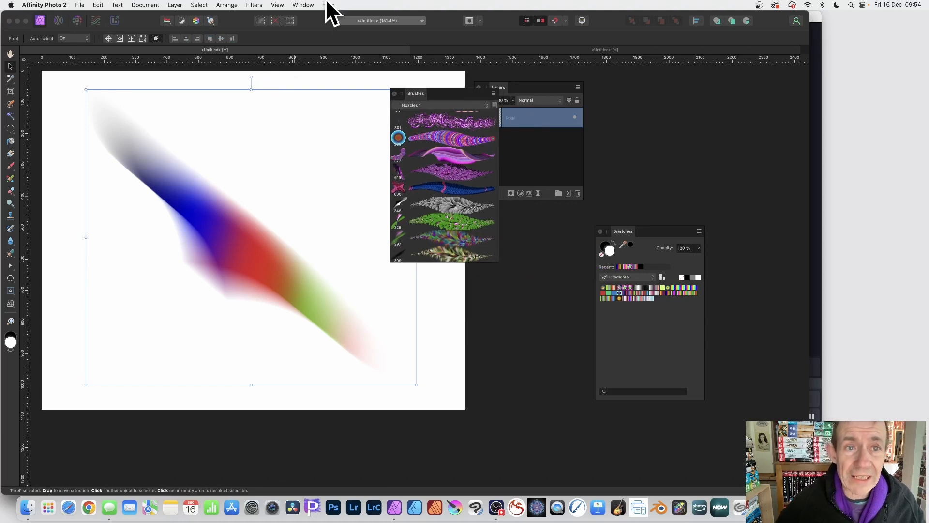
left_click(305, 5)
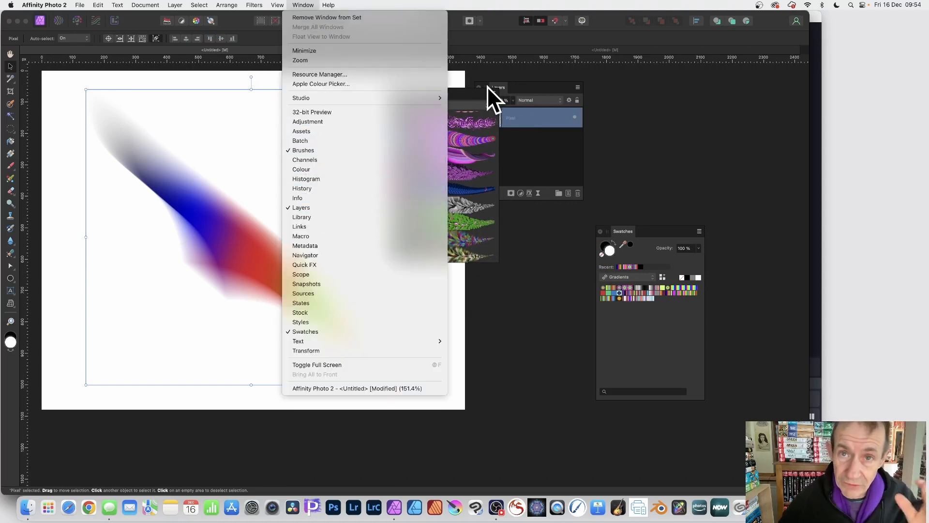
left_click(472, 92)
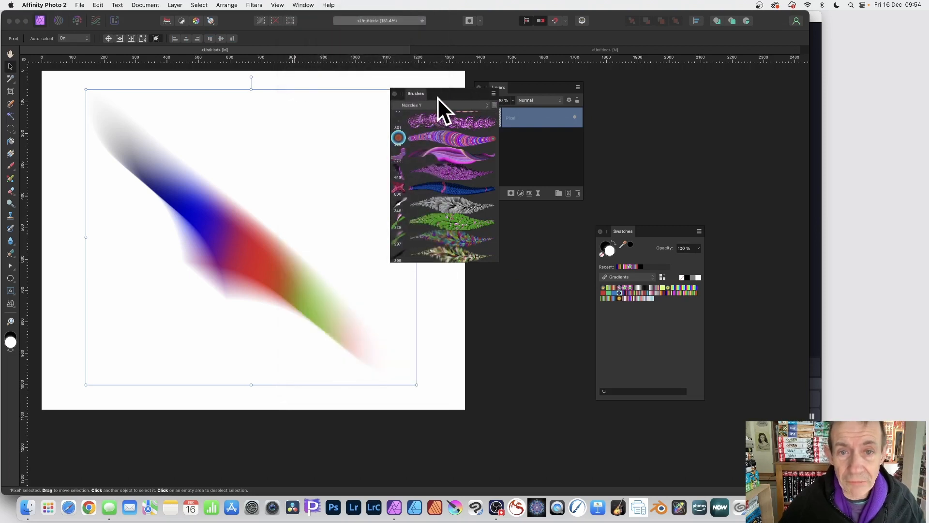
left_click(493, 94)
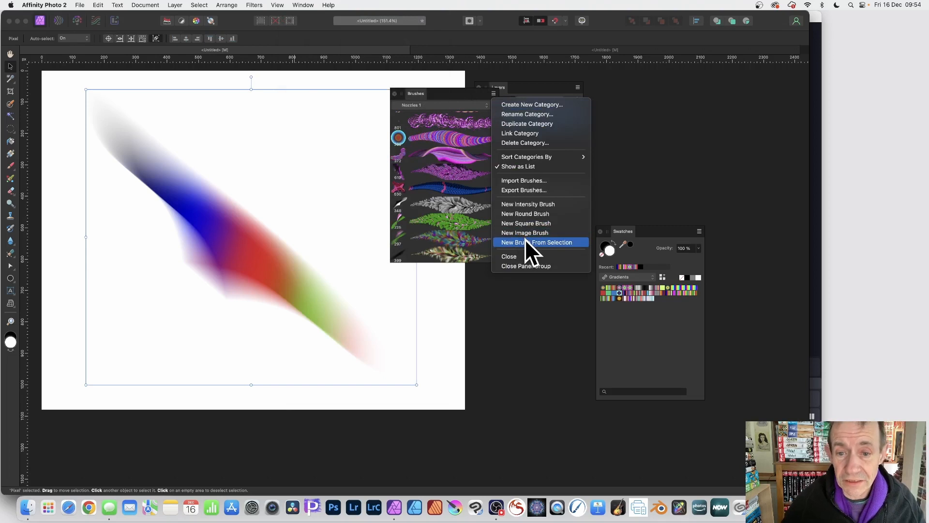
left_click(556, 243)
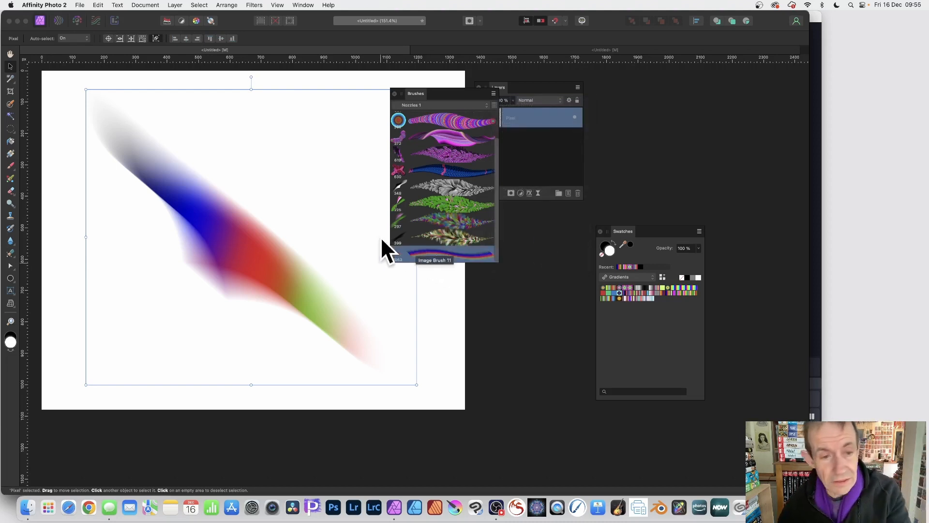
mouse_move(220, 208)
left_mouse_down()
mouse_move(250, 203)
mouse_move(232, 202)
left_mouse_up()
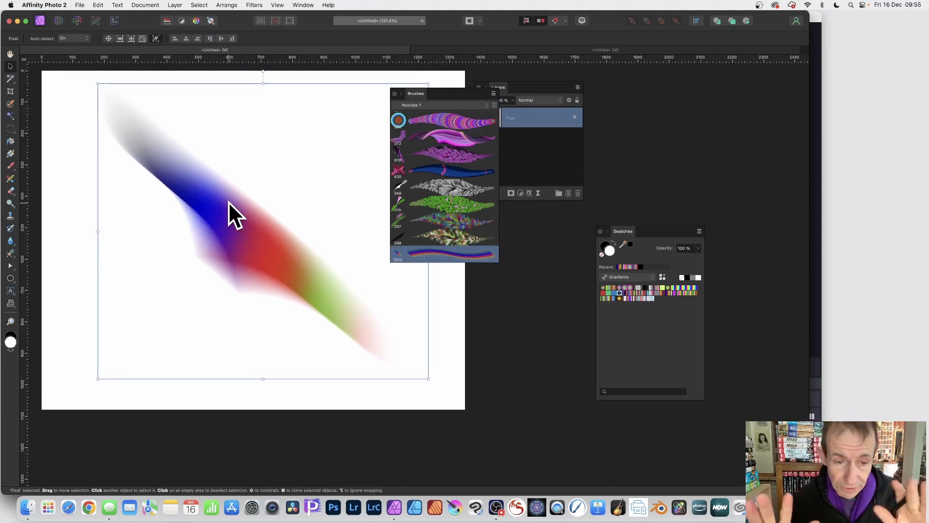
key("Delete")
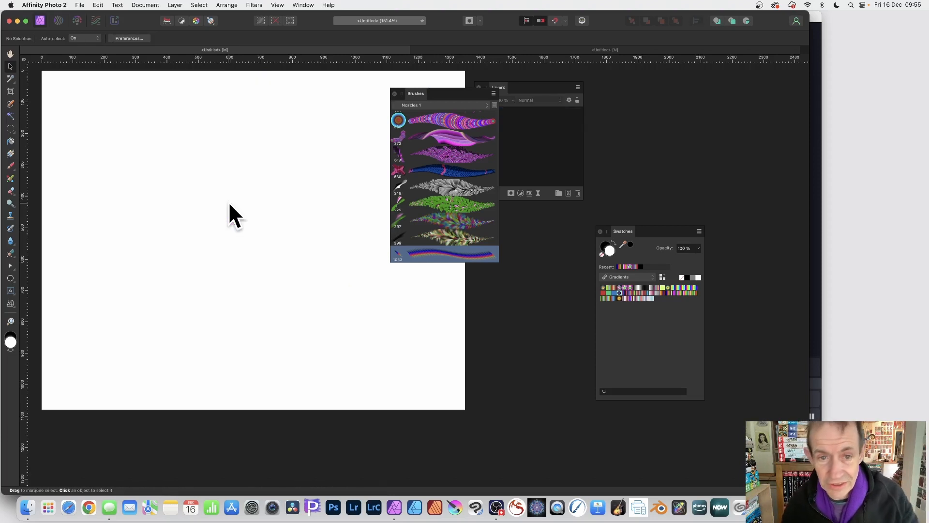
Open the new image brush for editing and set its Size Jitter to 74 %
double_click(437, 255)
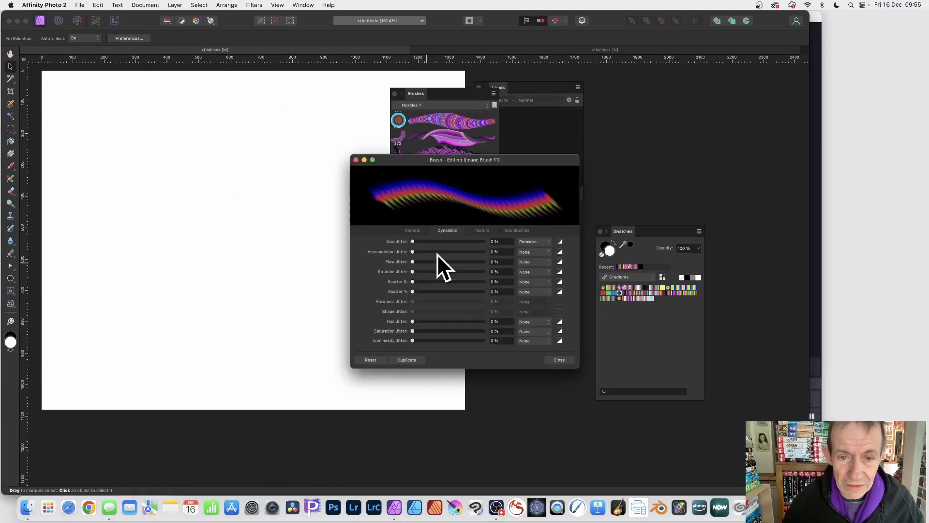
mouse_move(430, 159)
left_mouse_down()
mouse_move(436, 100)
mouse_move(749, 175)
mouse_move(747, 162)
left_mouse_up()
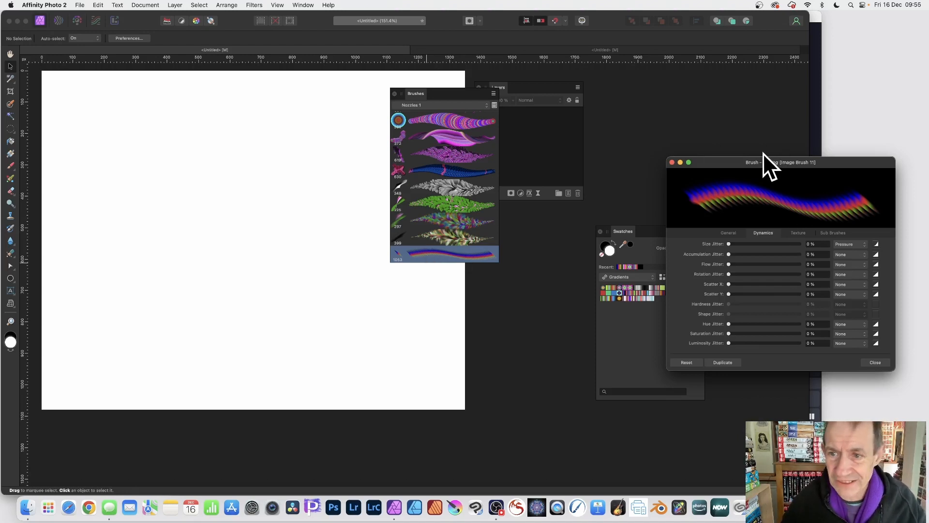
left_click_drag(767, 165, 402, 109)
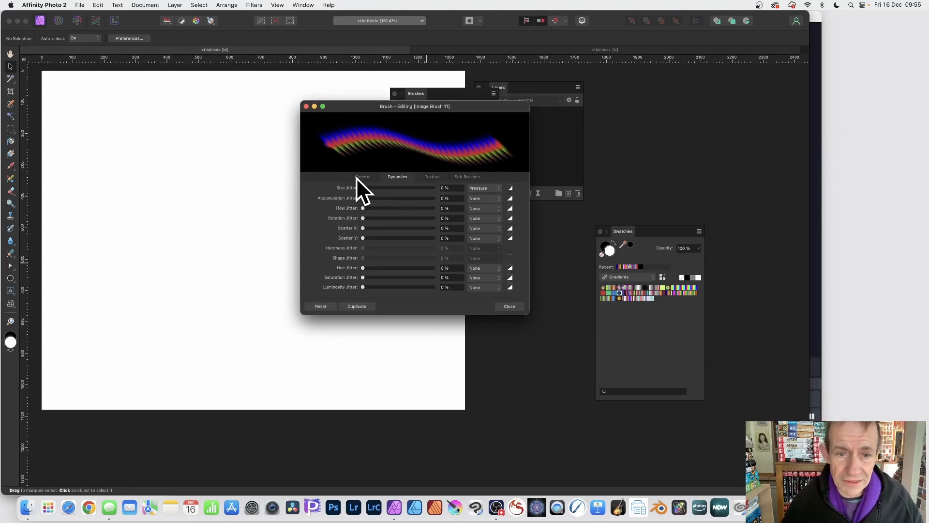
left_click_drag(364, 188, 416, 188)
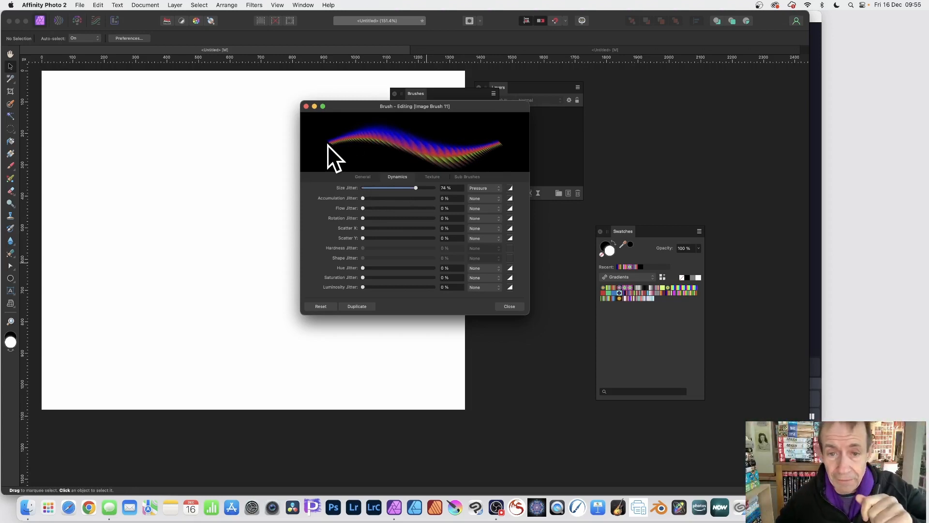
Try Random as the Size Jitter controller, and switch it back to Pressure
left_click(480, 188)
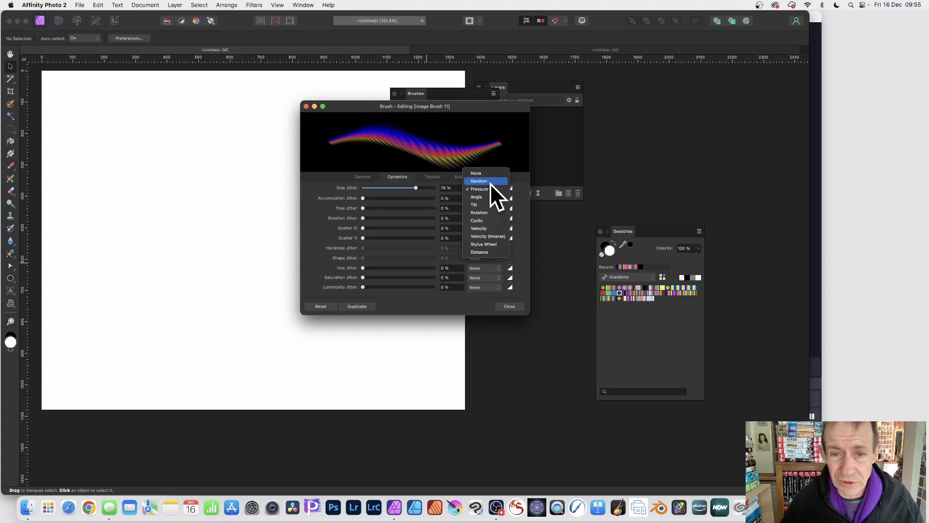
left_click(485, 182)
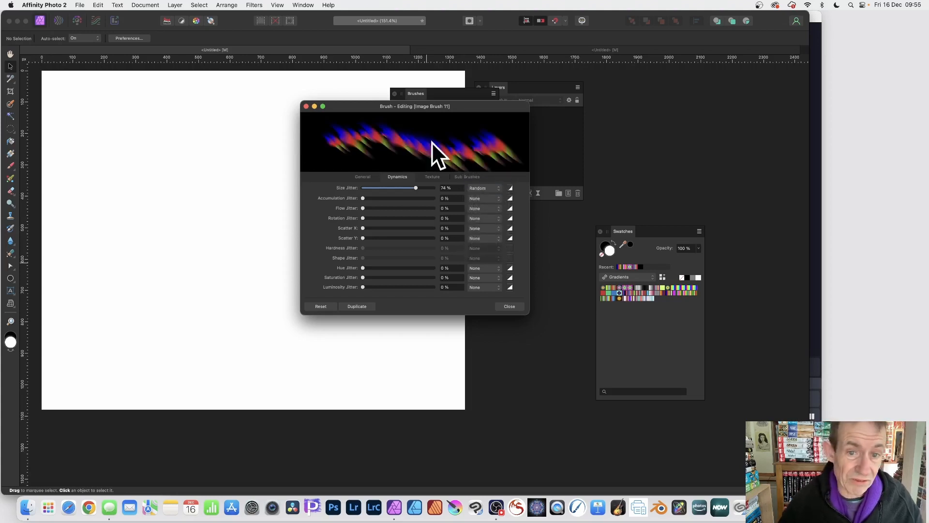
left_click(482, 189)
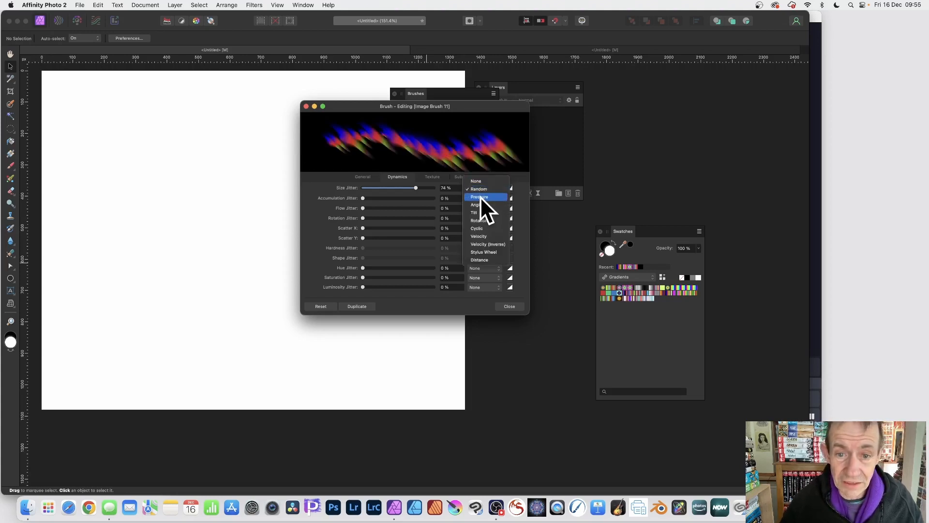
left_click(480, 196)
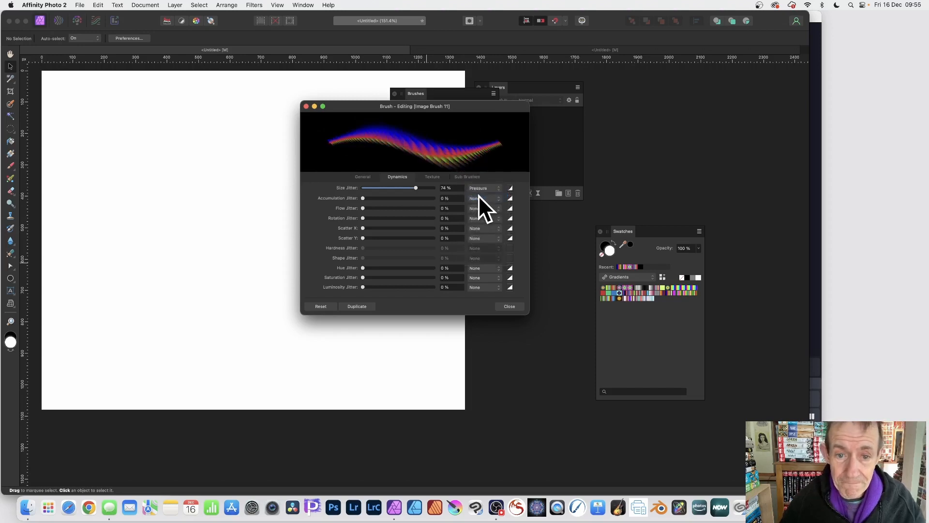
Set the brush's Rotation Jitter to 100 % and its Hue Jitter to 30 %
left_click_drag(365, 217, 439, 215)
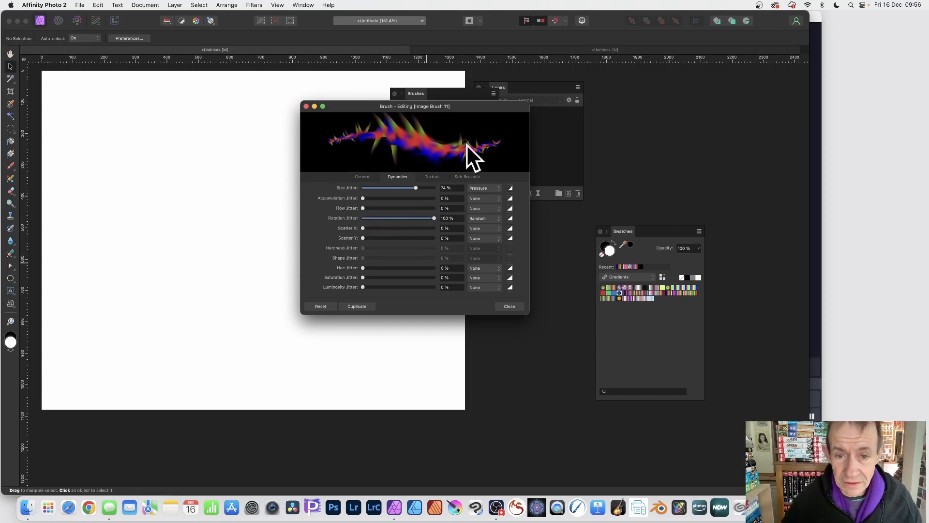
left_click(487, 219)
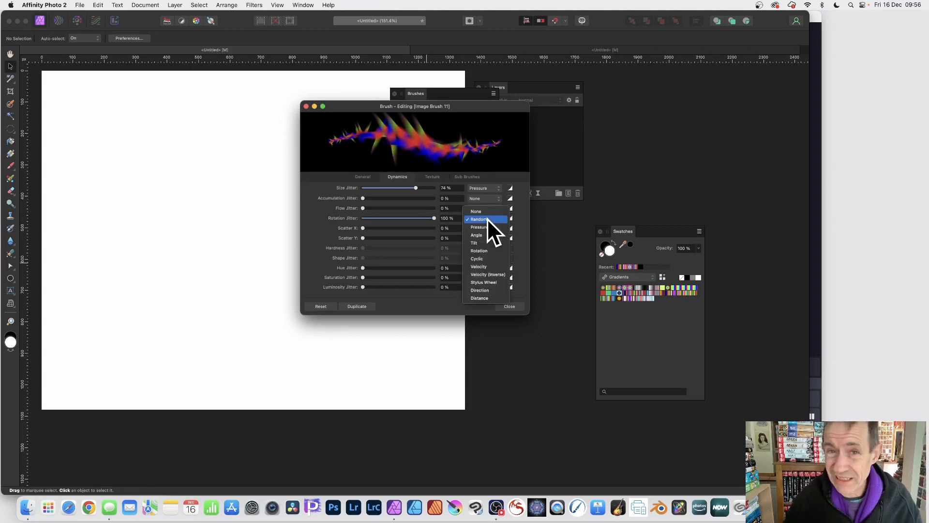
left_click(523, 224)
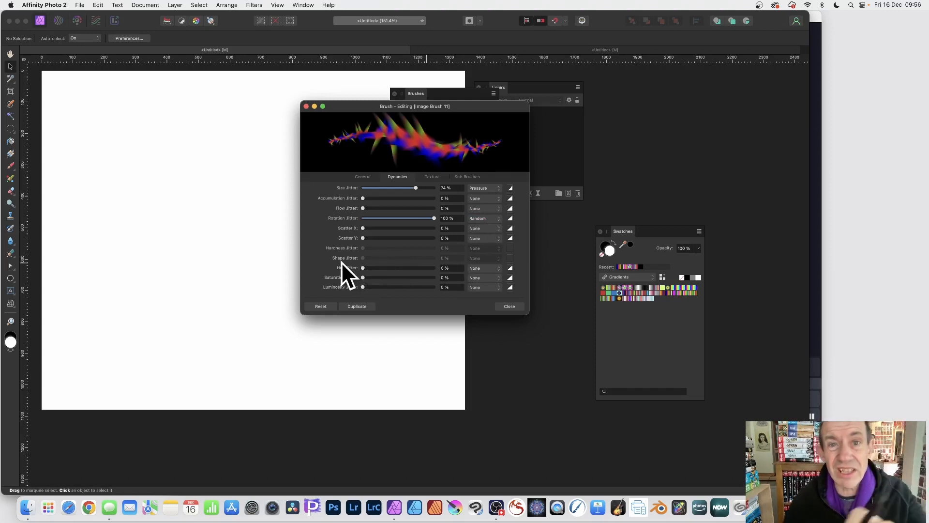
mouse_move(368, 268)
left_mouse_down()
mouse_move(420, 268)
mouse_move(359, 265)
mouse_move(440, 271)
mouse_move(373, 269)
mouse_move(385, 269)
left_mouse_up()
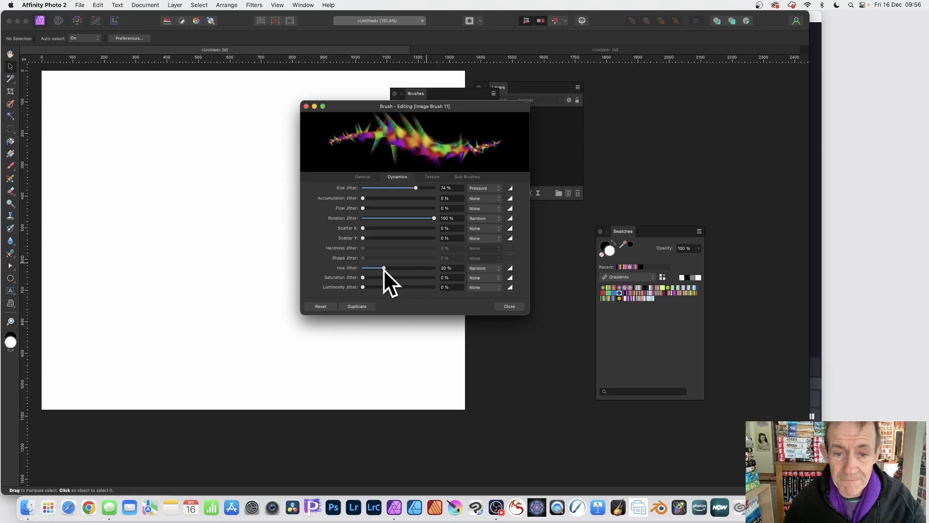
Set the brush's Saturation Jitter to 32 %, the Luminosity Jitter controller to Random, and the brush Spacing to 1 %
mouse_move(370, 277)
left_mouse_down()
mouse_move(451, 288)
mouse_move(362, 287)
left_mouse_up()
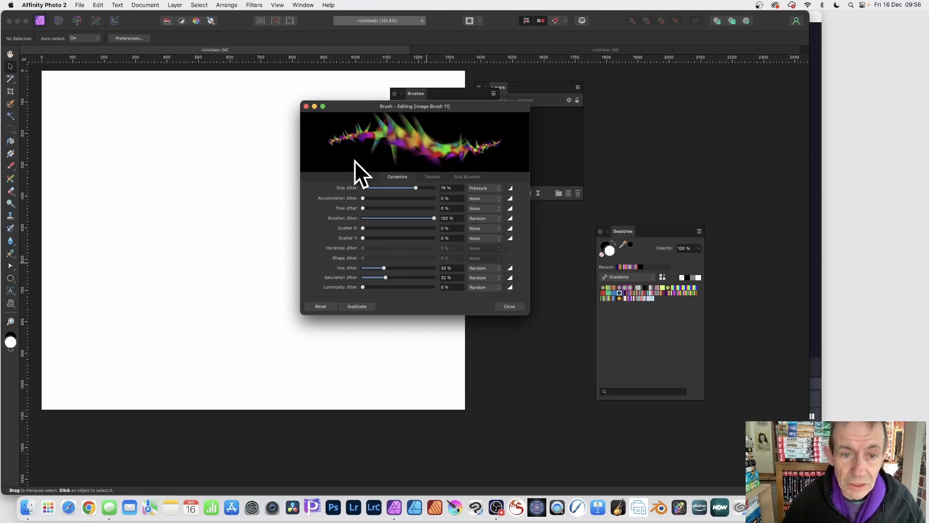
left_click(361, 176)
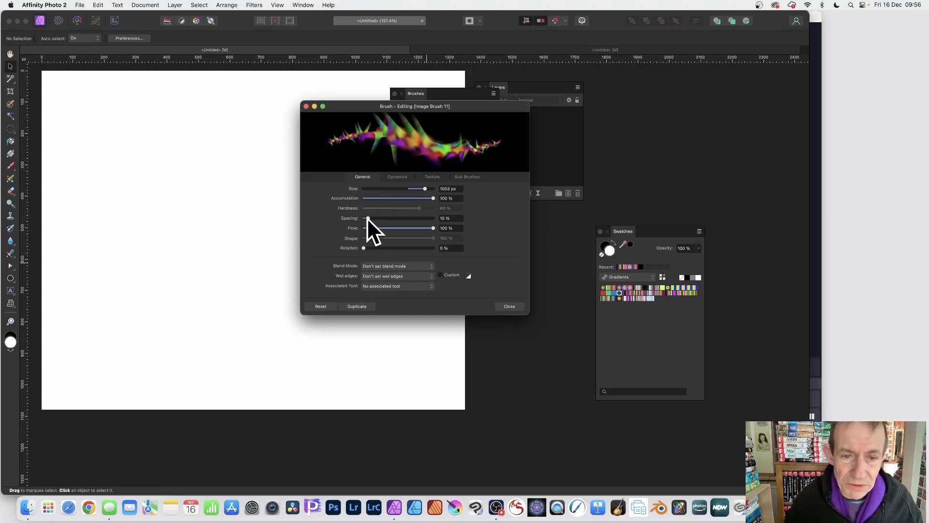
left_click_drag(367, 217, 362, 217)
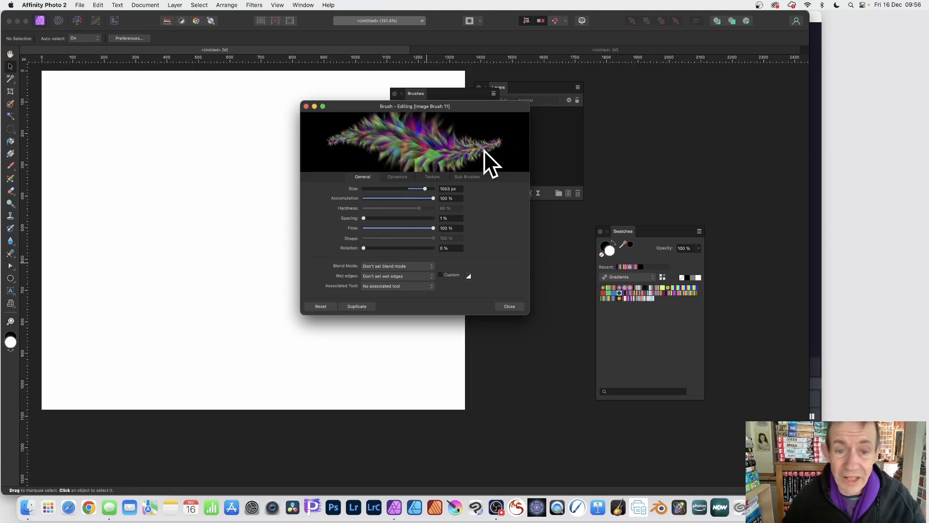
Set the brush's Hue Jitter to 70 % and Size Jitter to 80 %, and finish editing the brush
left_click(397, 177)
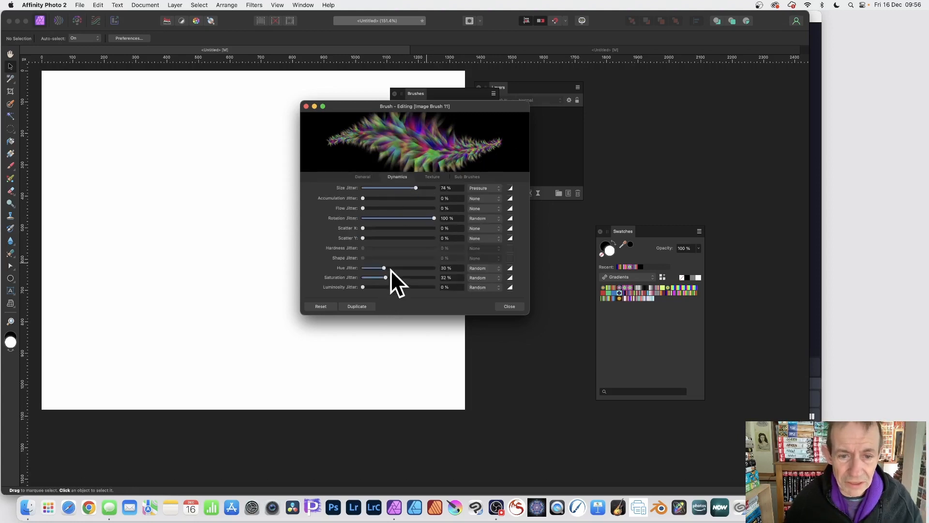
mouse_move(391, 269)
left_mouse_down()
mouse_move(425, 268)
mouse_move(373, 264)
mouse_move(428, 269)
mouse_move(383, 262)
mouse_move(412, 265)
left_mouse_up()
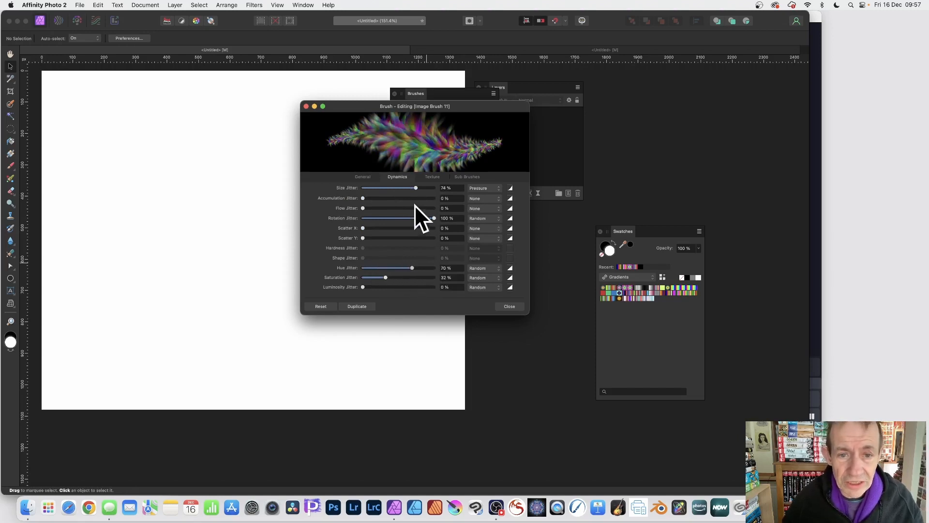
mouse_move(417, 188)
left_mouse_down()
mouse_move(424, 189)
mouse_move(408, 188)
mouse_move(420, 190)
left_mouse_up()
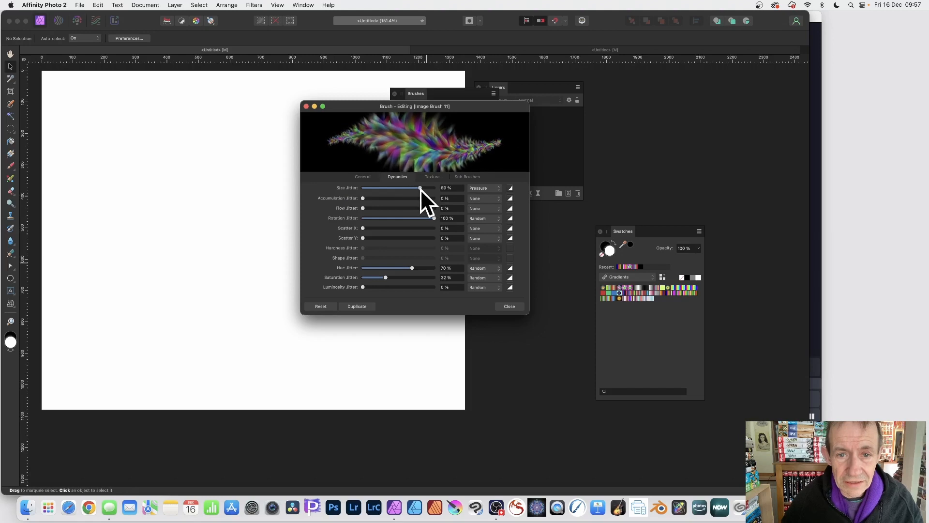
left_click(509, 306)
right_click(455, 253)
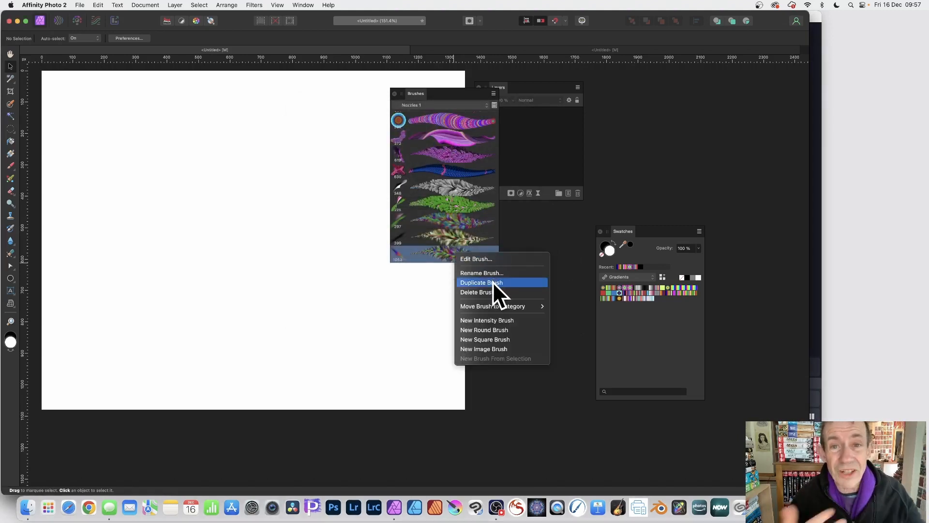
left_click(443, 94)
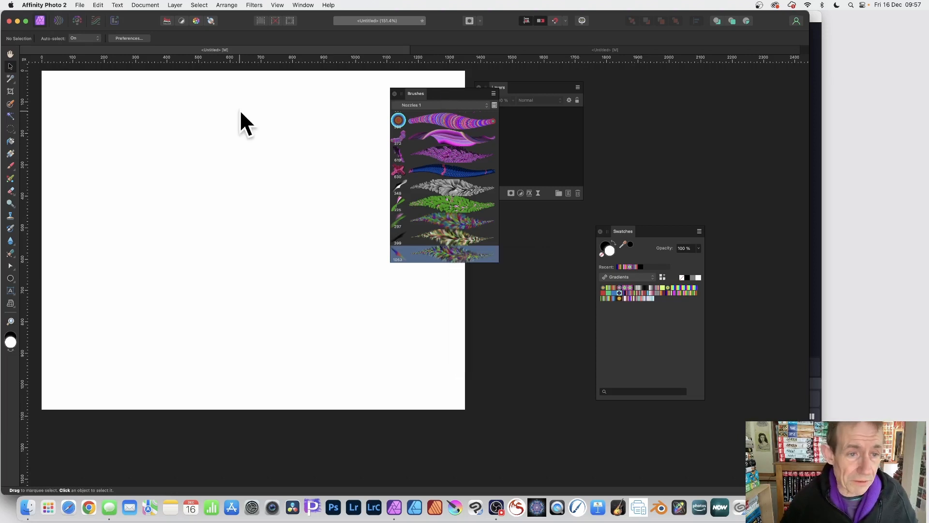
Set the Paint Brush Tool's width to 400 px and cover the whole canvas with strokes of the new image brush
left_click(11, 165)
left_click(54, 166)
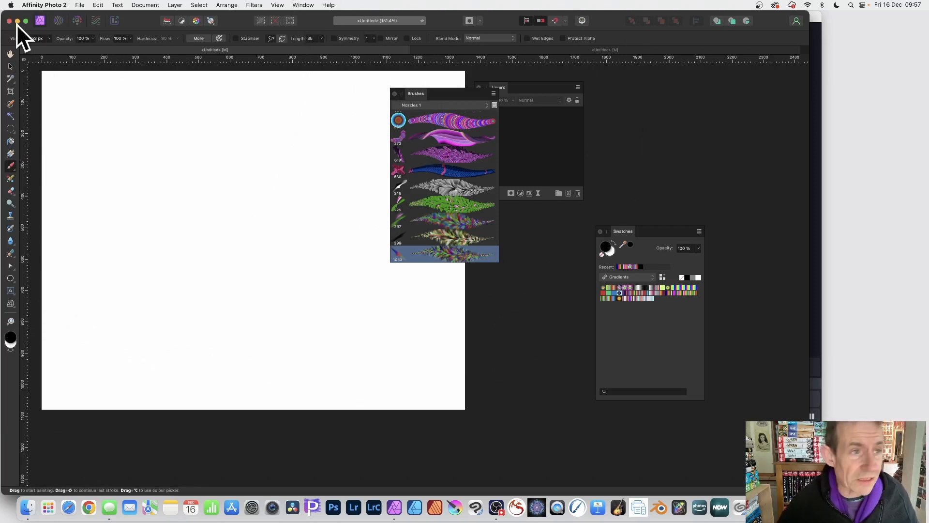
left_click(48, 38)
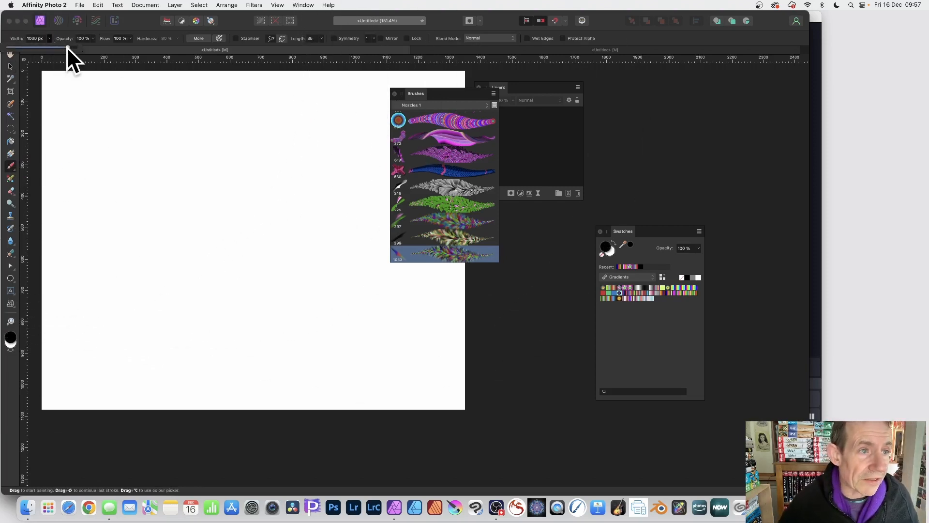
left_click_drag(66, 47, 55, 46)
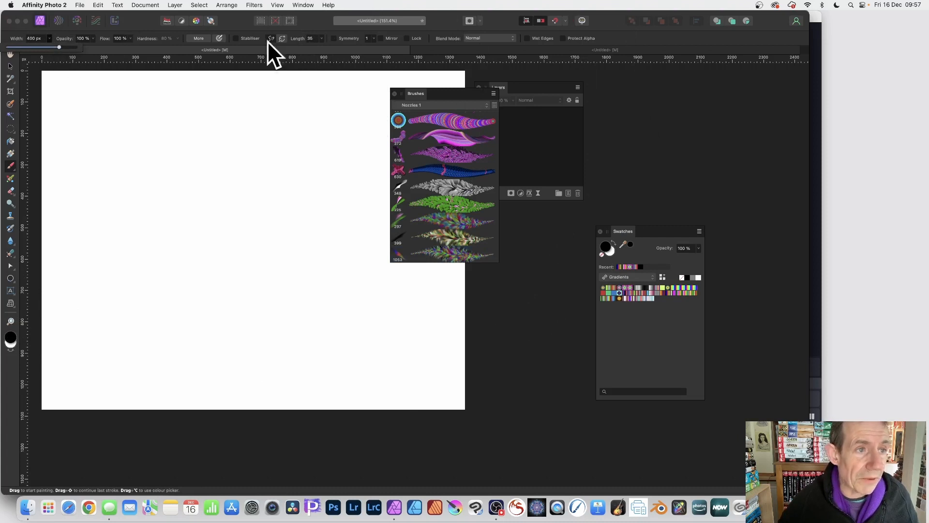
left_click(235, 19)
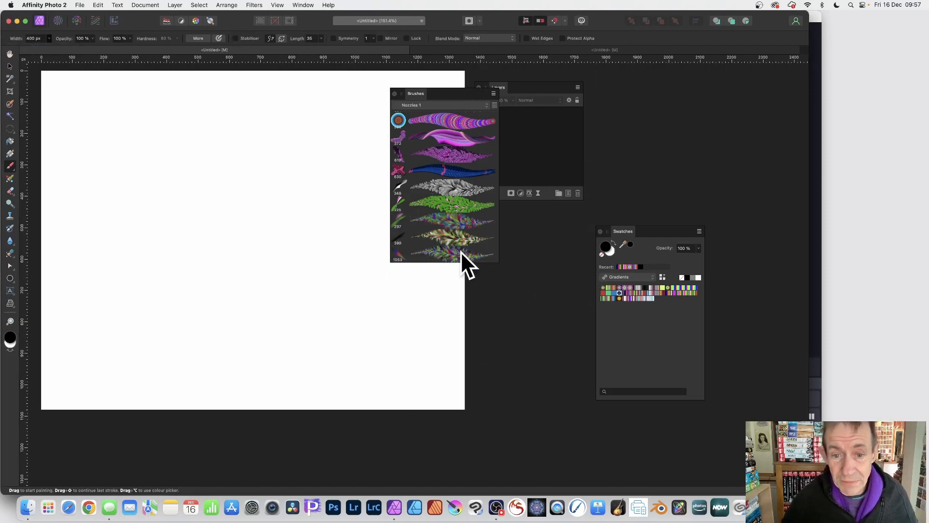
mouse_move(225, 176)
left_mouse_down()
mouse_move(222, 146)
mouse_move(249, 169)
mouse_move(276, 150)
mouse_move(253, 154)
mouse_move(339, 151)
mouse_move(333, 112)
mouse_move(390, 151)
mouse_move(464, 139)
mouse_move(373, 262)
mouse_move(284, 289)
mouse_move(417, 344)
mouse_move(435, 294)
mouse_move(340, 298)
mouse_move(372, 354)
mouse_move(312, 273)
mouse_move(184, 290)
mouse_move(113, 322)
mouse_move(198, 204)
mouse_move(146, 65)
mouse_move(171, 185)
mouse_move(167, 127)
mouse_move(73, 147)
mouse_move(129, 166)
mouse_move(276, 185)
mouse_move(319, 140)
mouse_move(306, 115)
mouse_move(262, 136)
mouse_move(380, 195)
mouse_move(371, 135)
mouse_move(315, 292)
mouse_move(352, 276)
mouse_move(376, 310)
mouse_move(265, 249)
mouse_move(227, 268)
mouse_move(293, 175)
mouse_move(385, 202)
mouse_move(298, 155)
mouse_move(192, 308)
mouse_move(75, 352)
mouse_move(88, 159)
mouse_move(108, 57)
mouse_move(95, 166)
mouse_move(243, 247)
mouse_move(188, 218)
mouse_move(280, 280)
mouse_move(218, 153)
mouse_move(108, 167)
mouse_move(363, 209)
mouse_move(254, 200)
mouse_move(298, 184)
mouse_move(283, 156)
mouse_move(307, 206)
mouse_move(342, 183)
mouse_move(239, 177)
mouse_move(232, 118)
mouse_move(120, 198)
mouse_move(194, 281)
mouse_move(262, 166)
mouse_move(236, 220)
mouse_move(337, 259)
mouse_move(347, 107)
left_mouse_up()
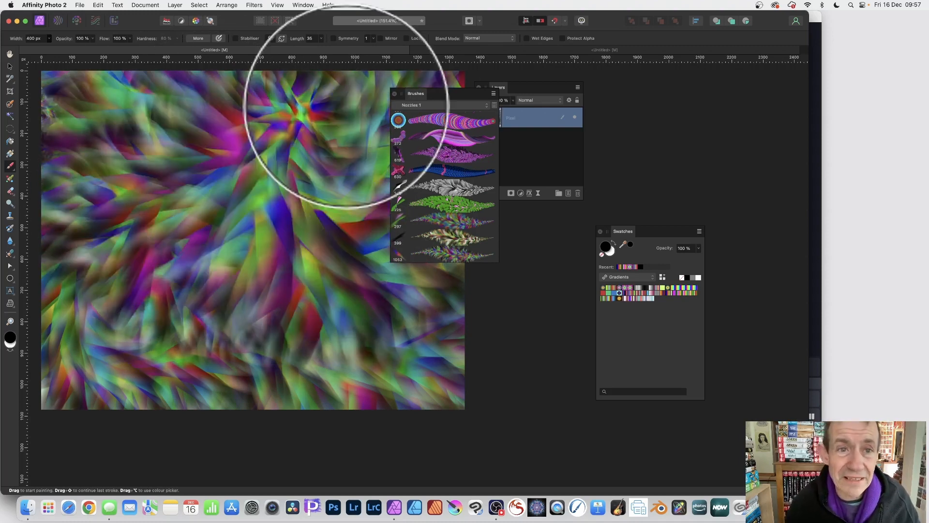
left_click(254, 4)
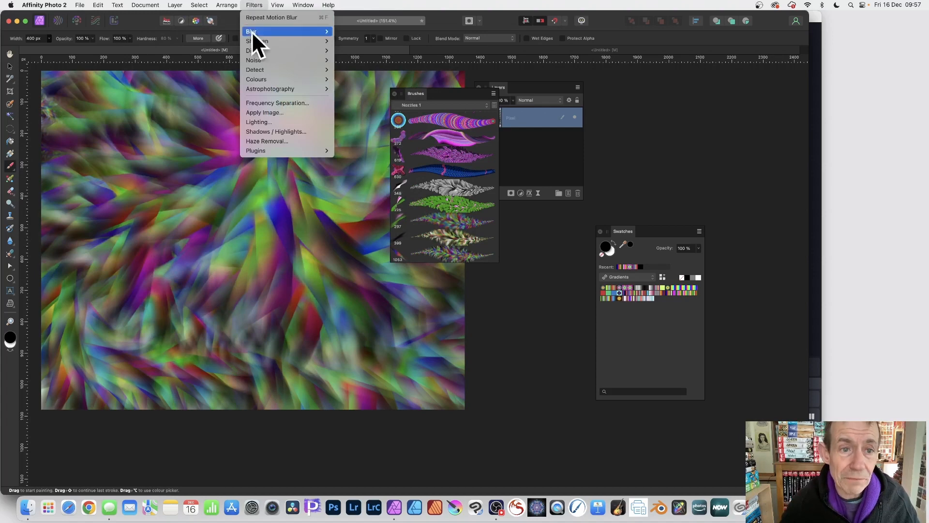
mouse_move(324, 80)
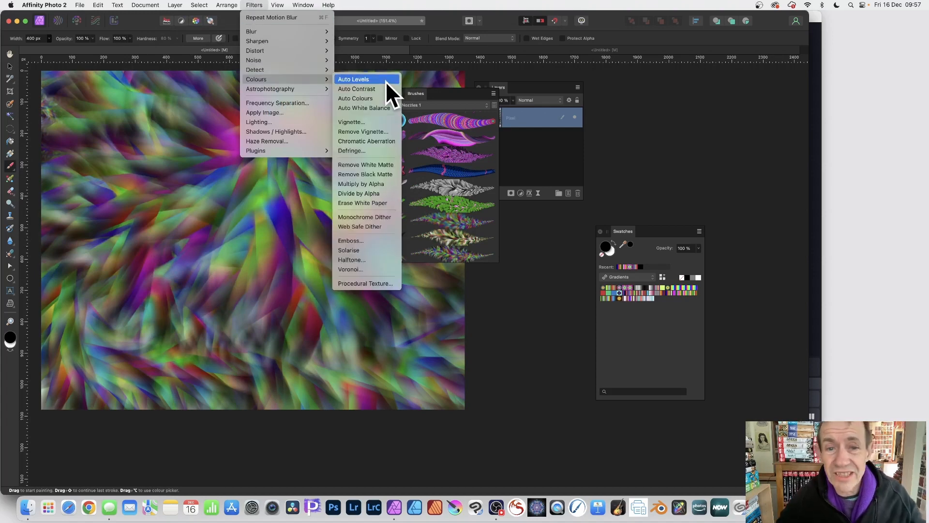
left_click(479, 237)
Paint over the canvas centre with the yellowish image brush just above the new one, and across the upper canvas with the multicoloured brush above it
left_click(447, 235)
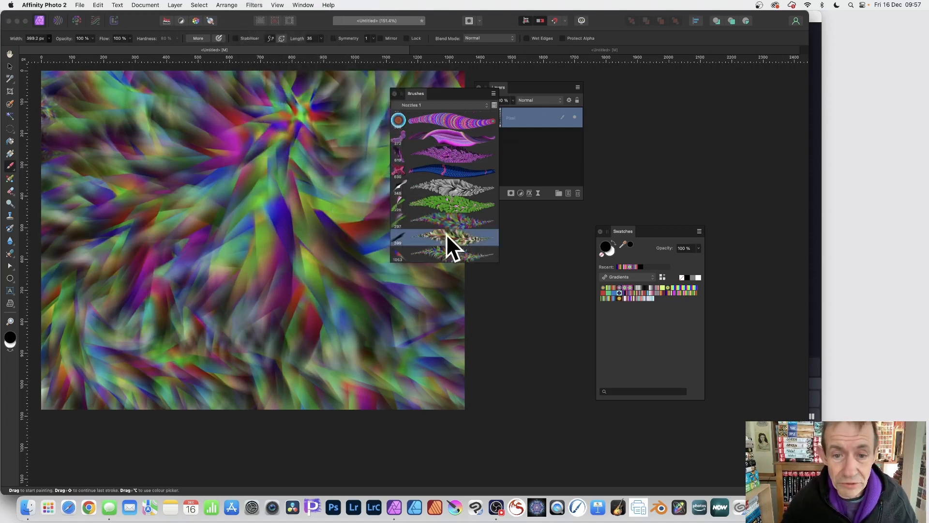
mouse_move(368, 228)
left_mouse_down()
mouse_move(238, 140)
mouse_move(159, 173)
mouse_move(185, 162)
mouse_move(174, 169)
mouse_move(229, 202)
mouse_move(335, 228)
mouse_move(302, 254)
left_mouse_up()
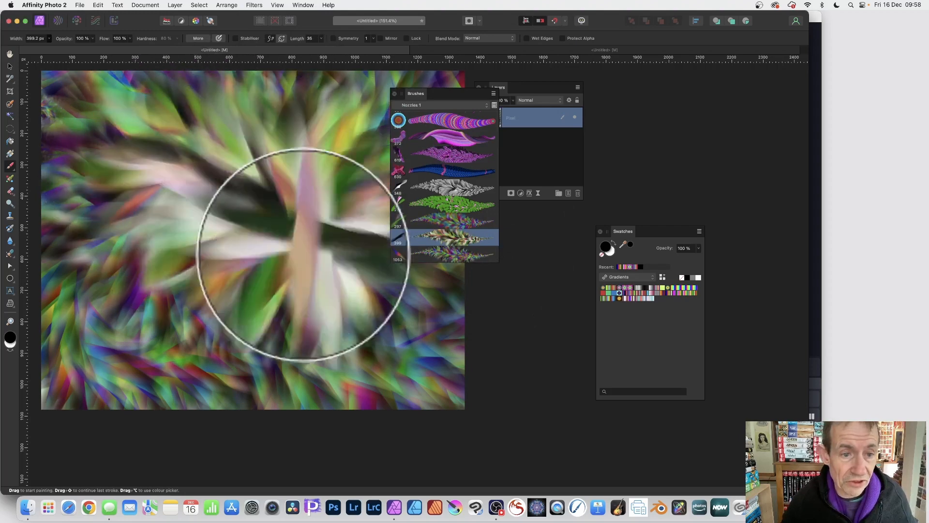
left_click(458, 219)
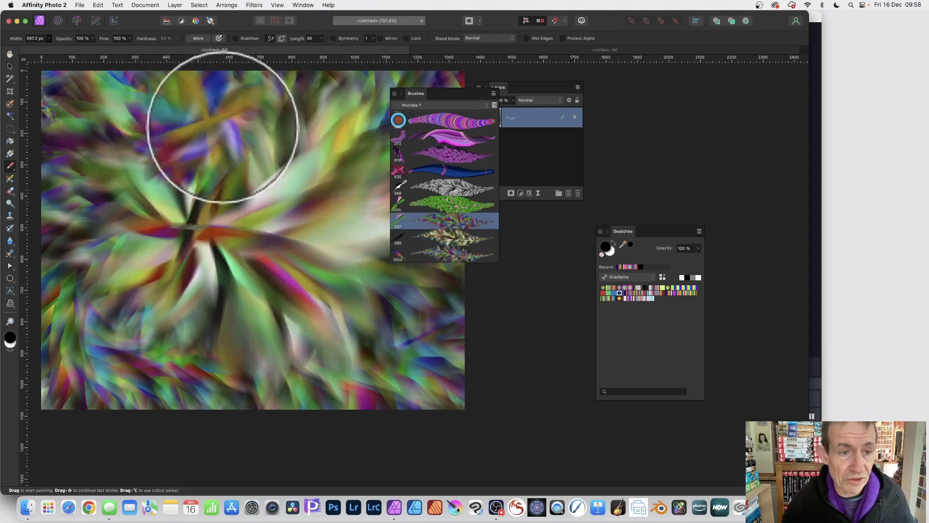
mouse_move(222, 128)
left_mouse_down()
mouse_move(307, 195)
mouse_move(378, 127)
left_mouse_up()
Try strokes with the green leaf brush across the upper canvas, and undo them
left_click(457, 203)
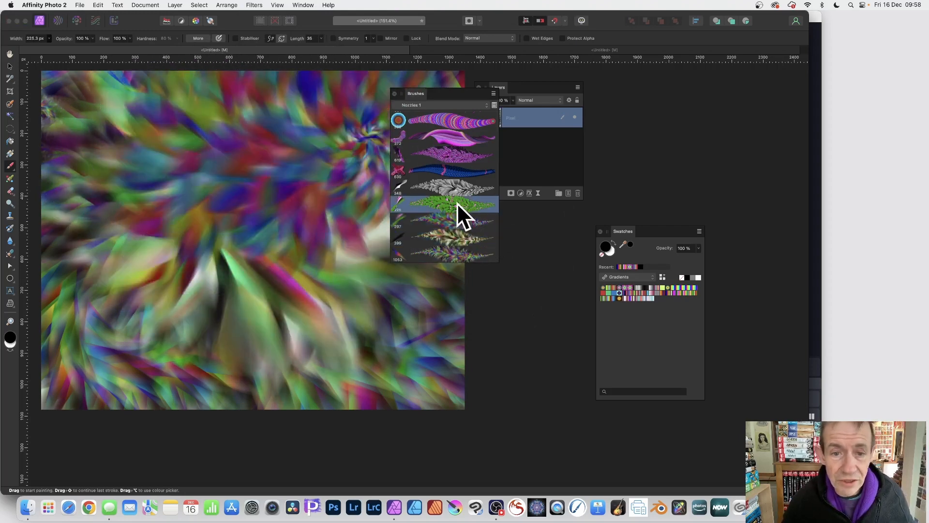
mouse_move(135, 152)
left_mouse_down()
mouse_move(243, 149)
mouse_move(379, 183)
left_mouse_up()
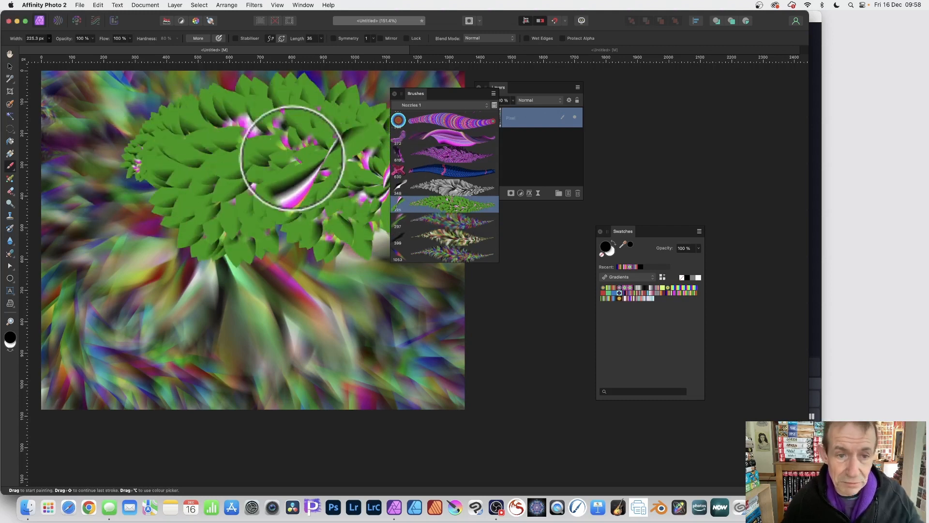
key("super+z")
mouse_move(210, 94)
left_mouse_down()
mouse_move(173, 176)
mouse_move(274, 149)
left_mouse_up()
key("super+z")
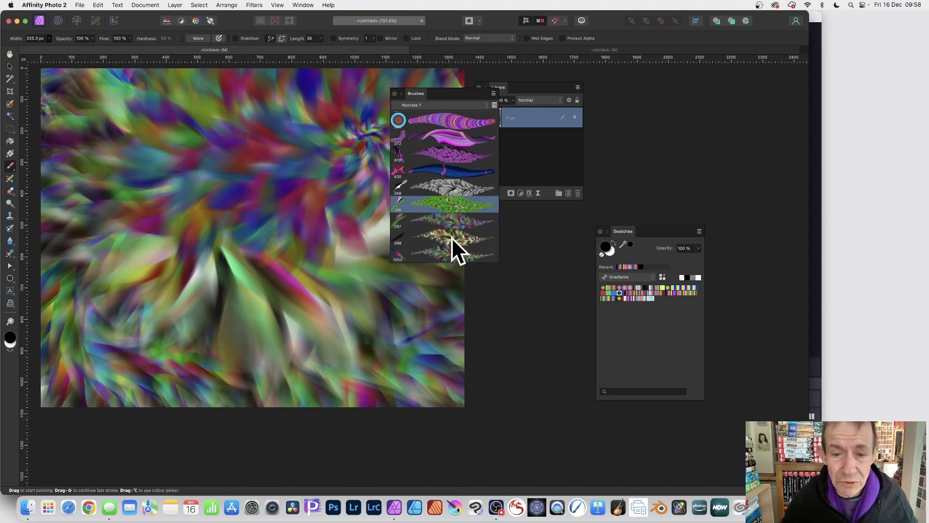
Paint over the canvas with the new image brush at its full 1053 px width
left_click(451, 251)
mouse_move(222, 106)
left_mouse_down()
mouse_move(271, 159)
mouse_move(338, 264)
mouse_move(251, 210)
mouse_move(173, 180)
mouse_move(186, 160)
mouse_move(252, 127)
left_mouse_up()
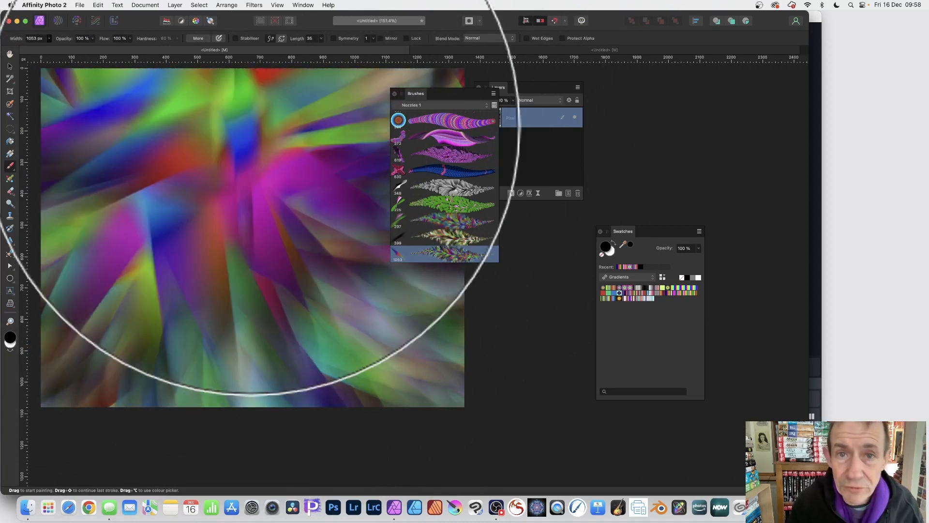